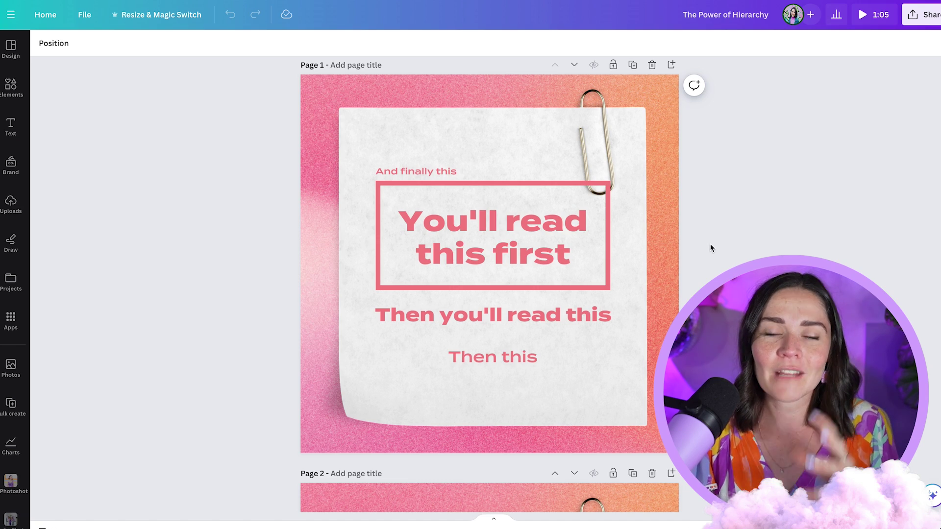
Step: Review the reading-order examples and the list of ways to create hierarchy on pages 1 to 3
scroll(711, 245, "down", 1)
scroll(710, 247, "down", 8)
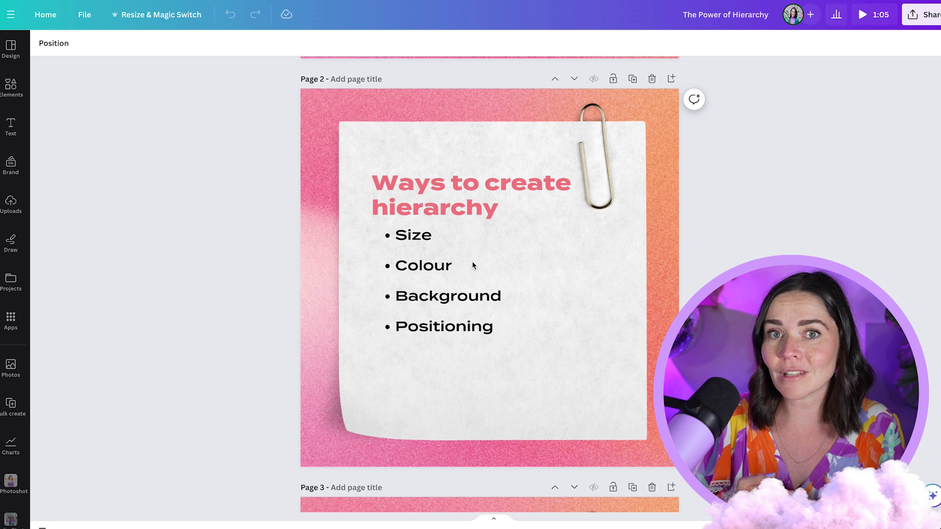
scroll(473, 264, "down", 8)
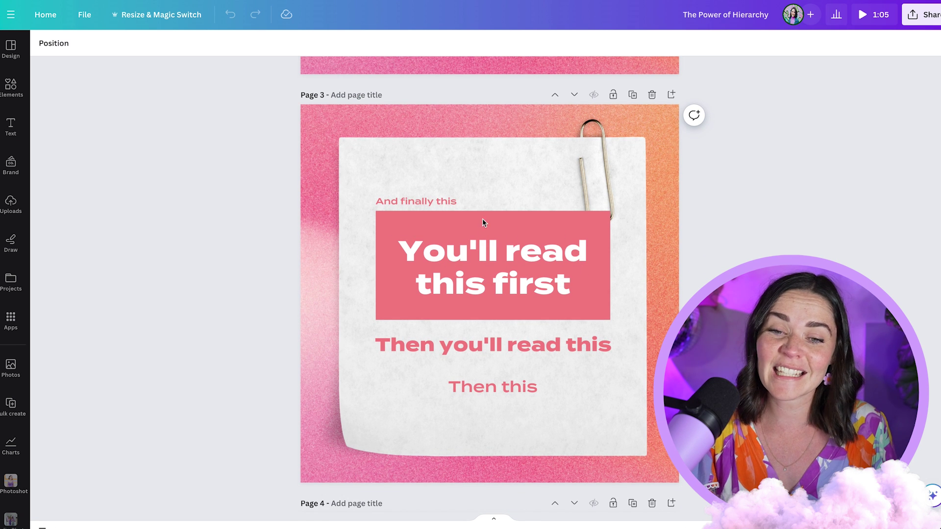
scroll(429, 242, "up", 15)
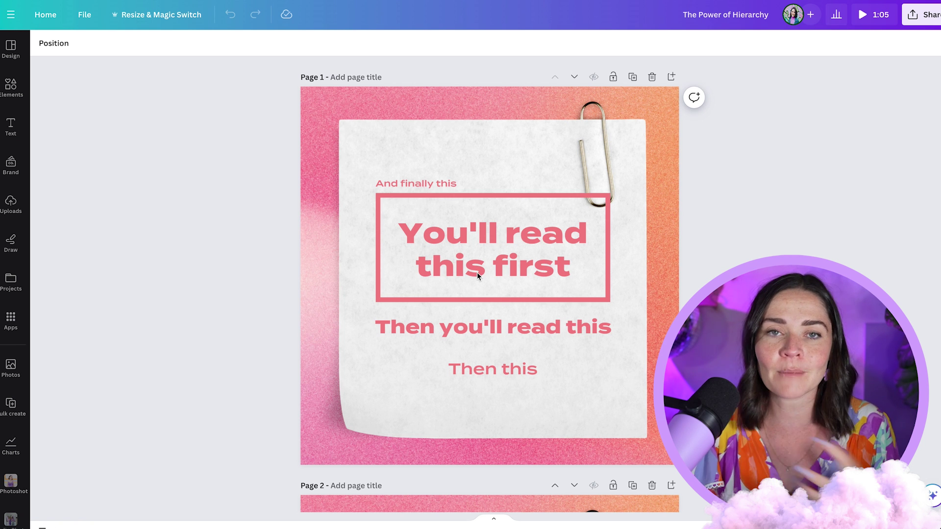
scroll(477, 275, "down", 8)
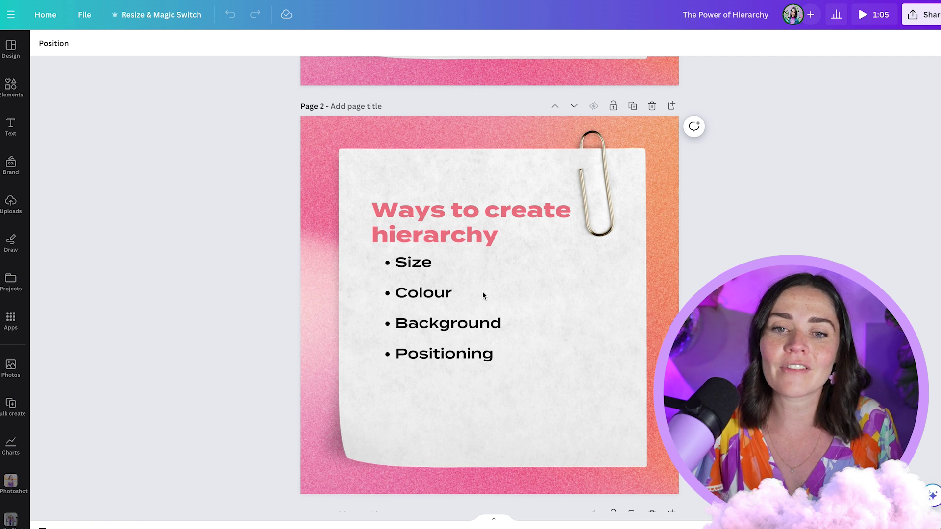
scroll(482, 294, "down", 5)
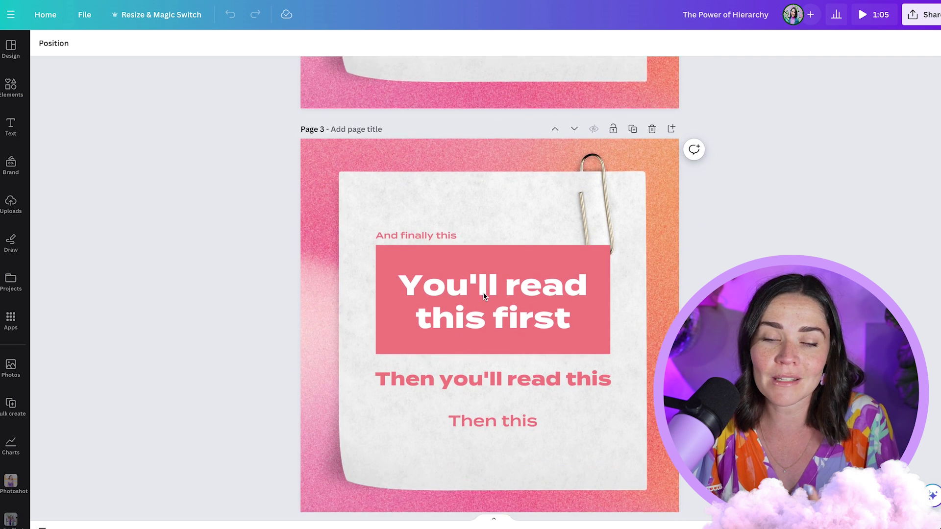
scroll(490, 291, "down", 1)
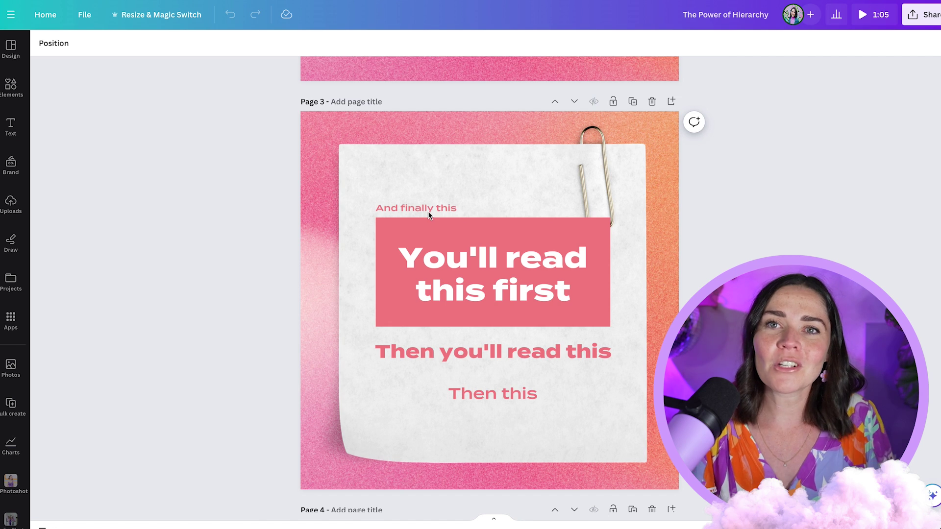
scroll(611, 242, "down", 1)
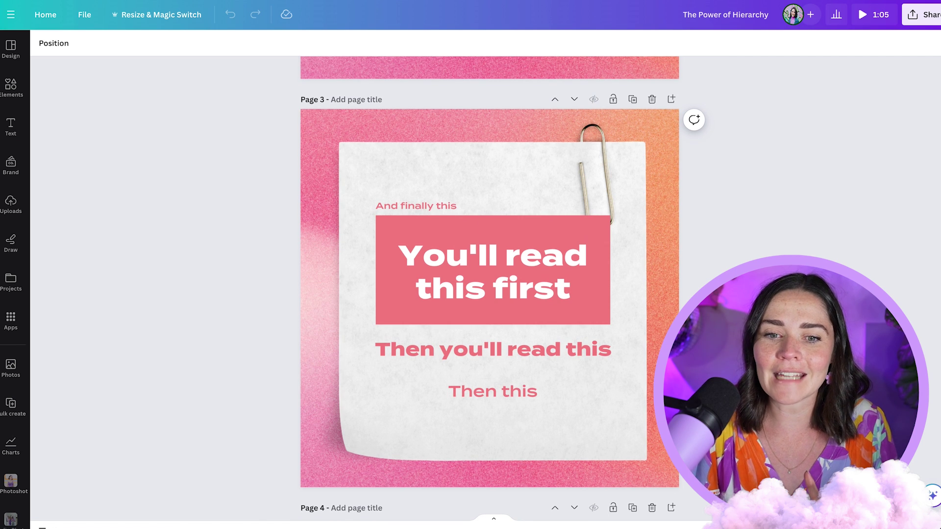
Step: Show the page thumbnails and duplicate page 4, the Real Estate Happy Hour design
left_click(493, 523)
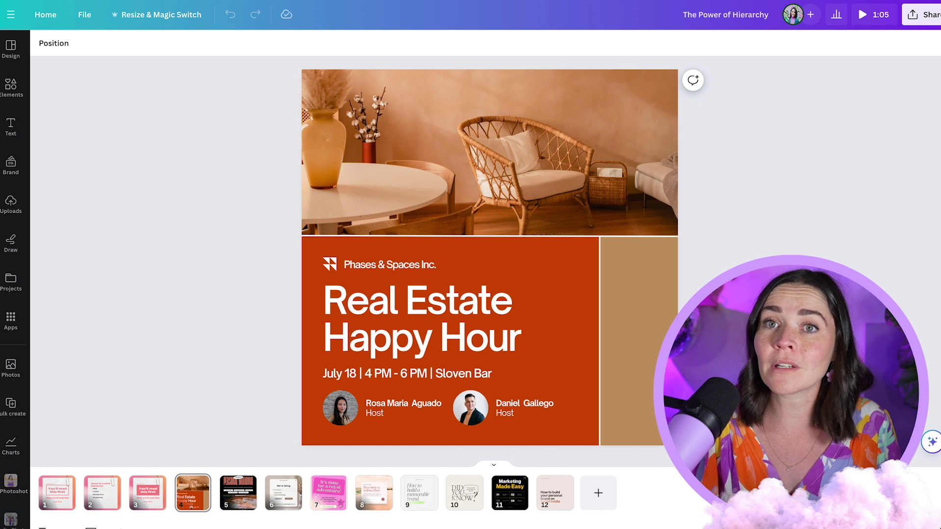
left_click(196, 490)
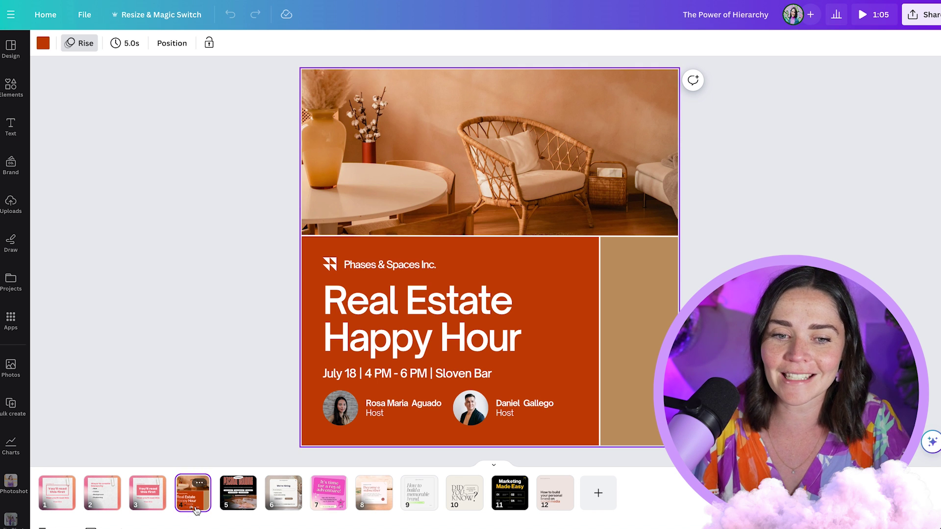
key("ctrl+d")
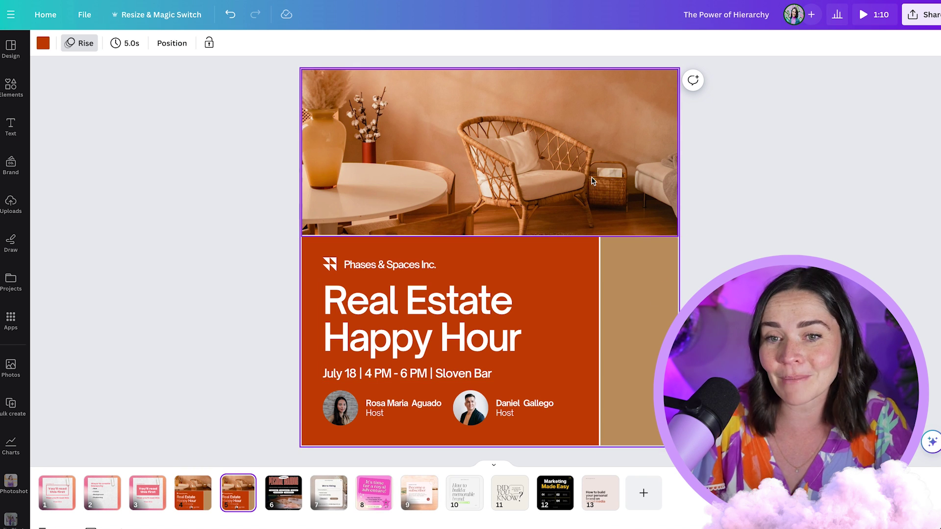
Step: Crop the copy's photo to about 223 high and extend both coloured panels up to its lower edge
left_click(606, 178)
left_click_drag(490, 236, 496, 147)
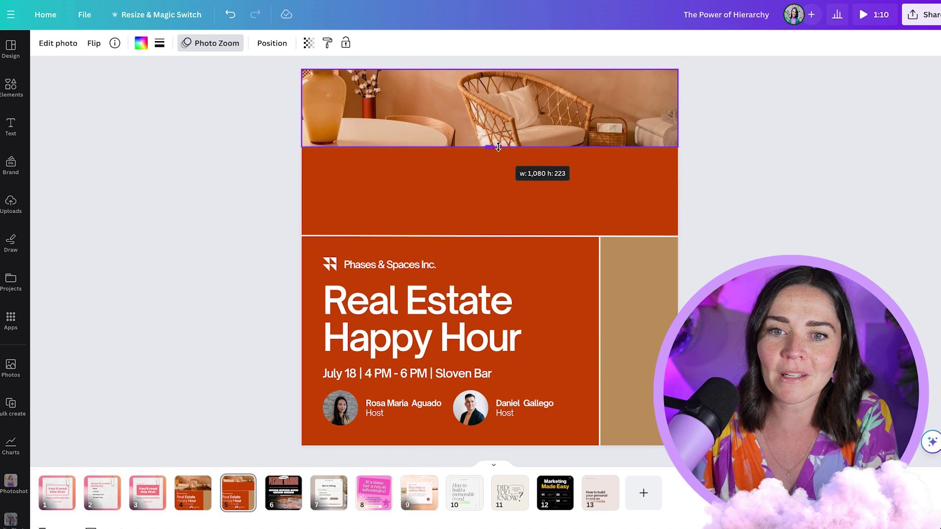
left_click(511, 237)
left_click(647, 263)
Step: Enlarge the Phases & Spaces Inc. logo group to text size 37.7, moving it and the headline group up
left_click(459, 269)
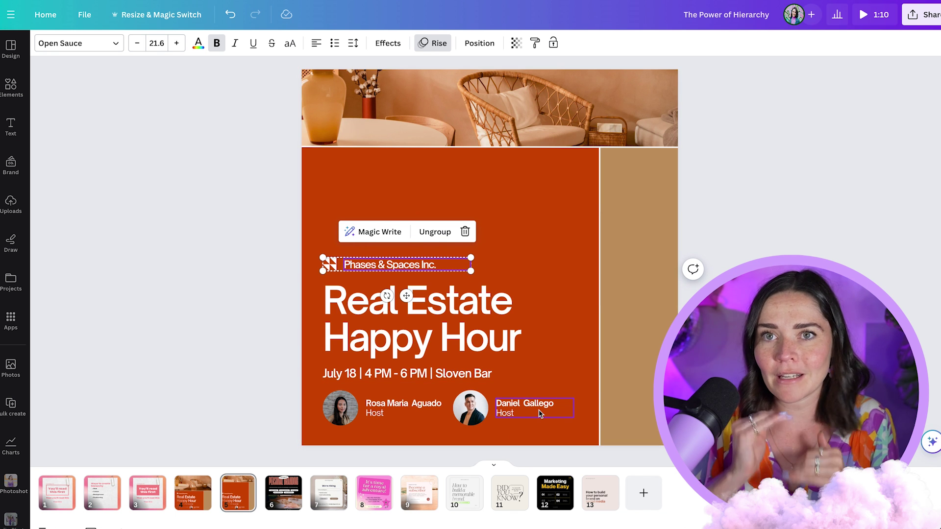
left_click_drag(471, 258, 525, 197)
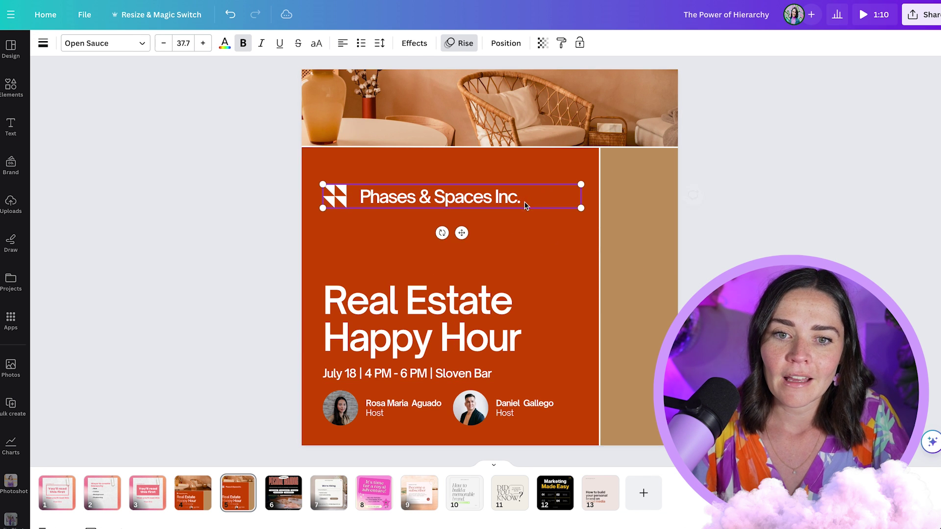
left_click(506, 297)
left_click_drag(505, 297, 504, 238)
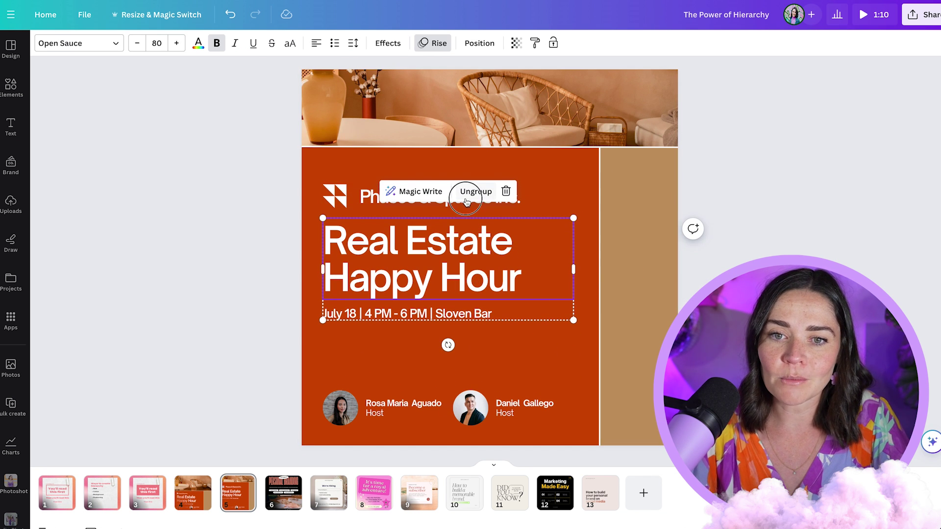
Step: Shrink the Real Estate Happy Hour headline to one line and enlarge the two host blocks, stacked below the date line
left_click(490, 269)
left_click_drag(574, 269, 499, 280)
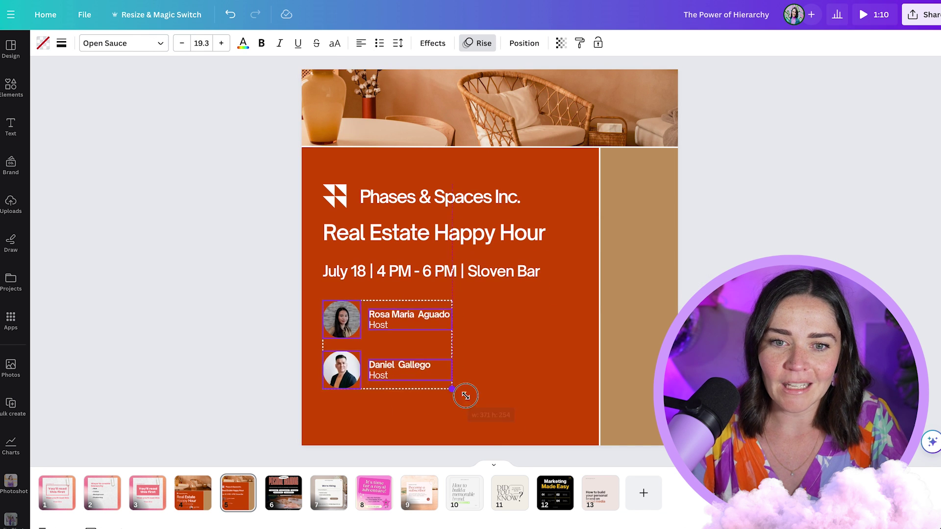
left_click_drag(466, 392, 505, 422)
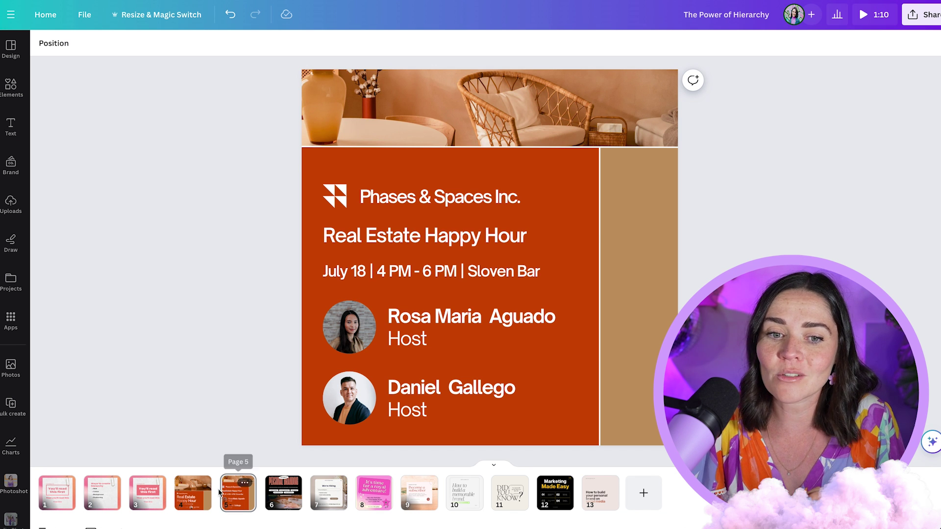
Step: Compare the text hierarchy of the original on page 4 with the altered copy on page 5
left_click(193, 493)
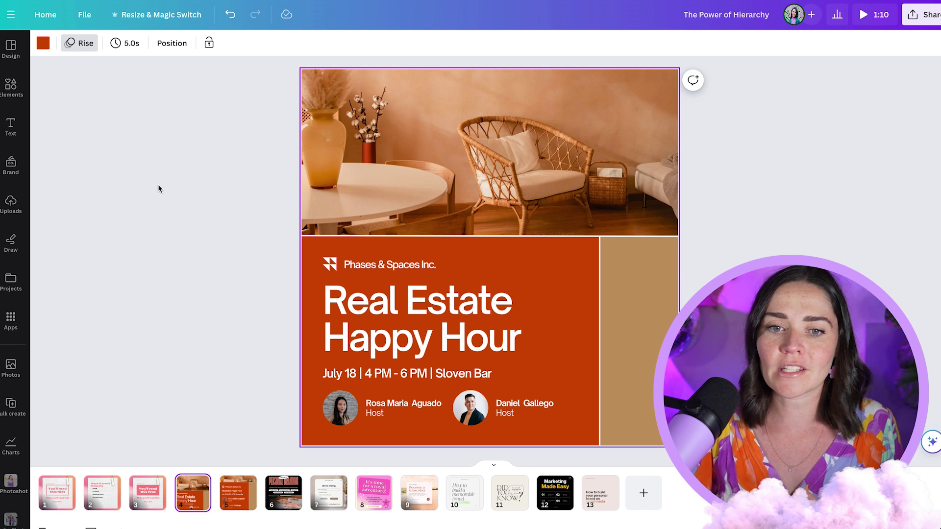
left_click(166, 233)
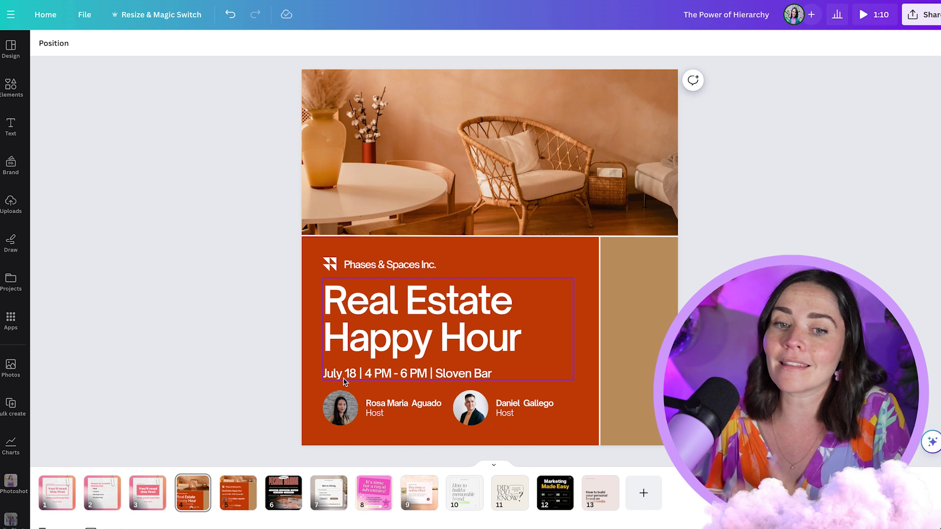
left_click(238, 491)
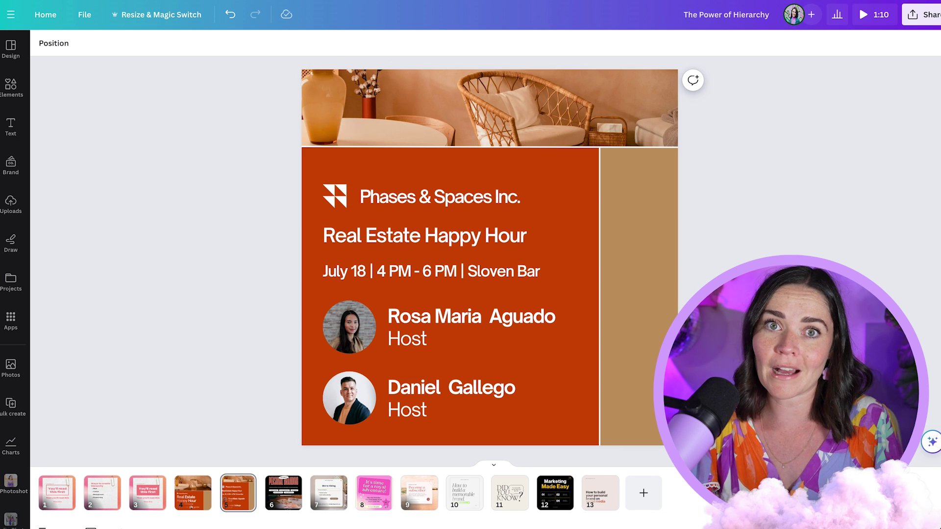
Step: Examine the hierarchy of the Personal Branding design on page 6, down to its website line
left_click(286, 499)
key("Escape")
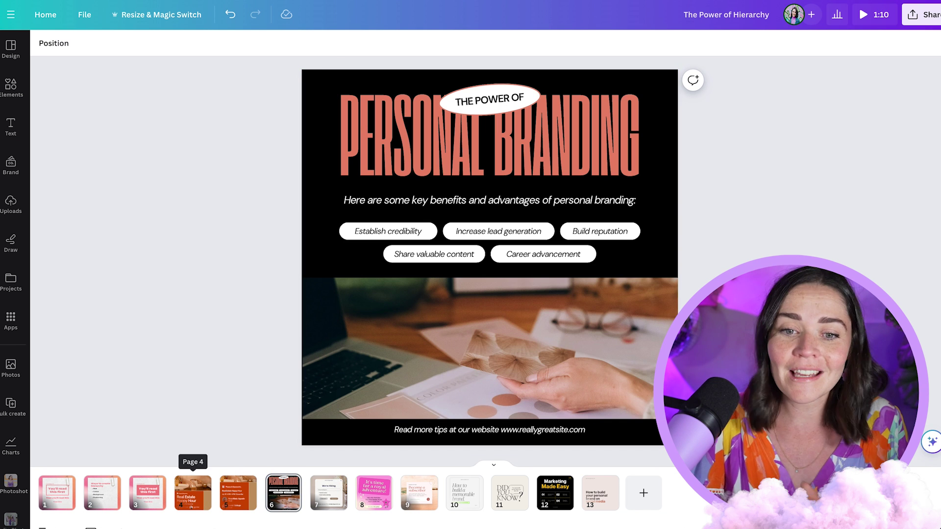
mouse_move(488, 495)
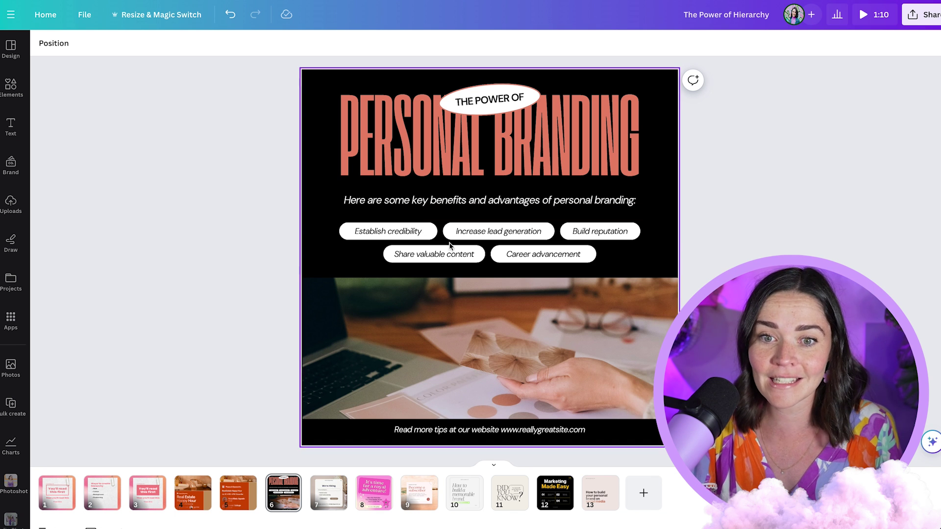
left_click(430, 434)
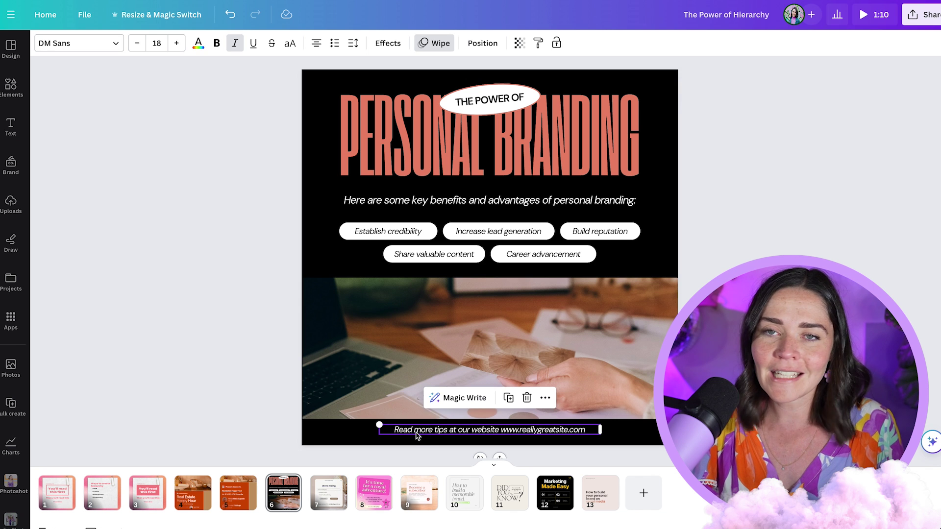
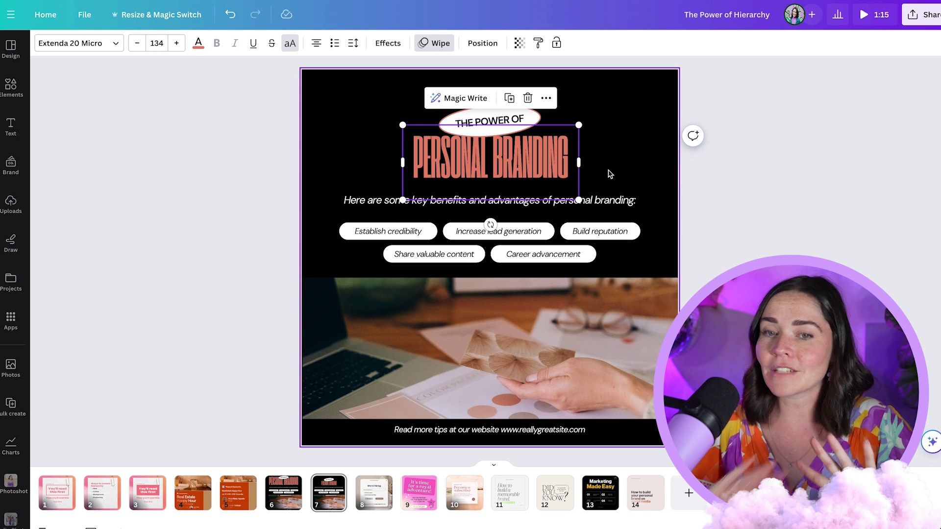
Step: Try light green #d6ffa7 as the colour of the PERSONAL BRANDING title on page 7
left_click(198, 42)
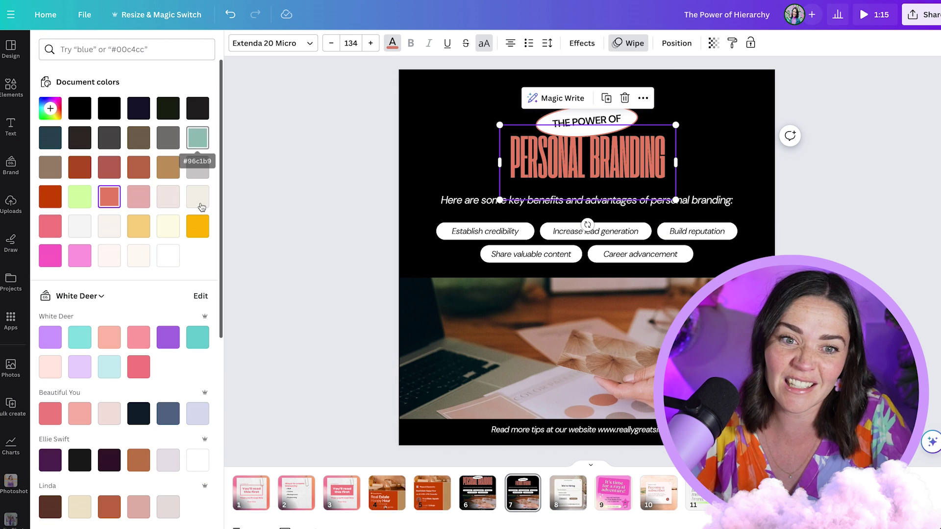
left_click(80, 196)
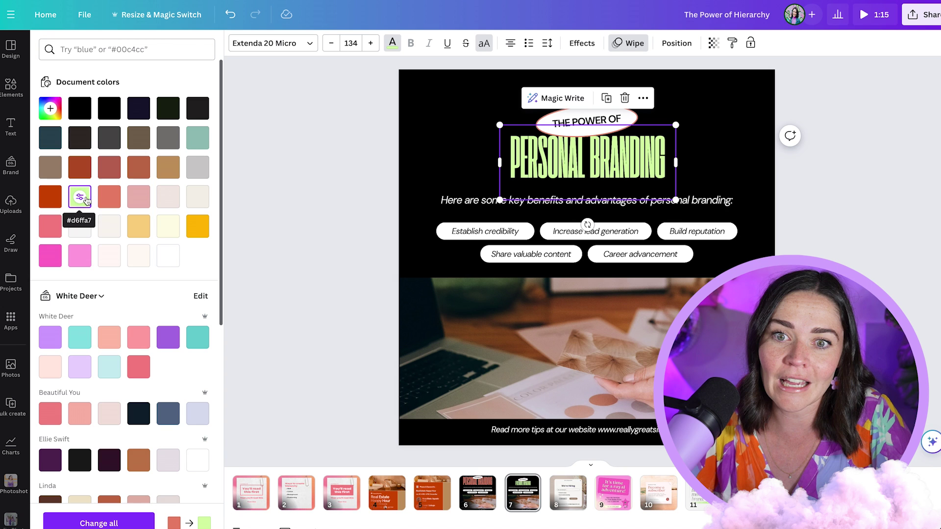
left_click(473, 154)
left_click(807, 196)
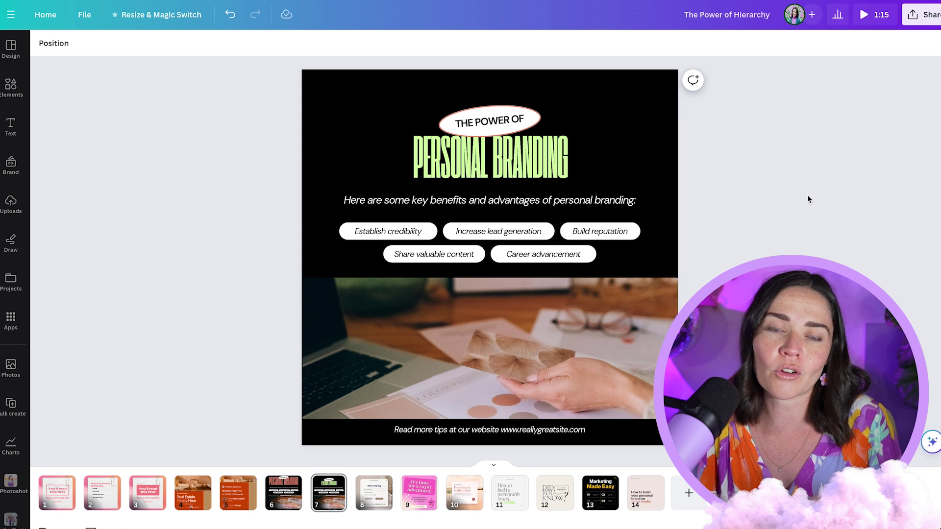
left_click(551, 173)
Step: Recolour all five white benefit pills on page 7 dark teal
left_click(416, 237)
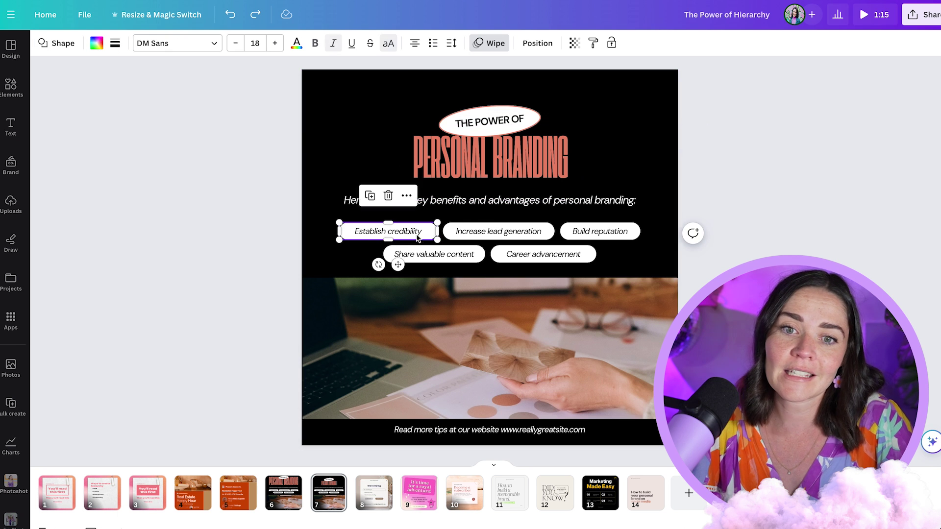
left_click(468, 249)
left_click(471, 242)
left_click(471, 246)
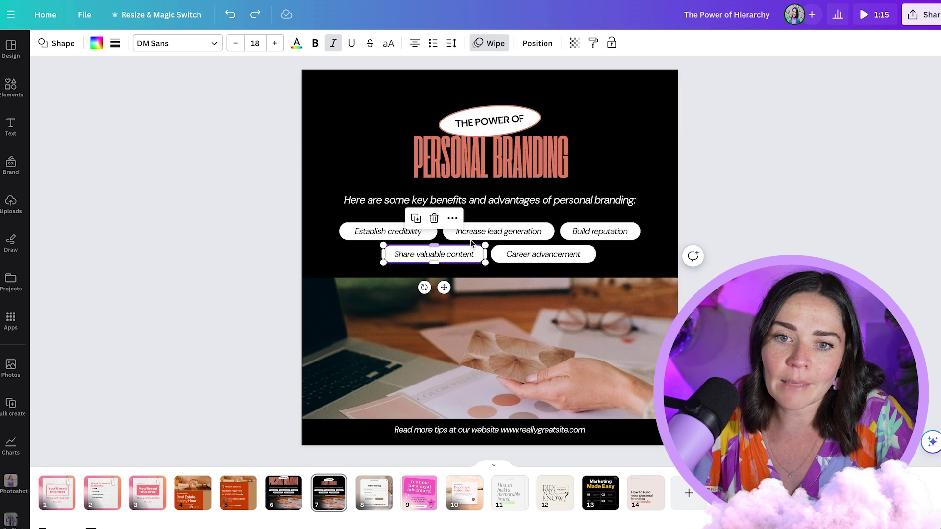
left_click(498, 236, "shift")
left_click(388, 232, "shift")
left_click(600, 231, "shift")
left_click(543, 254, "shift")
left_click(137, 217)
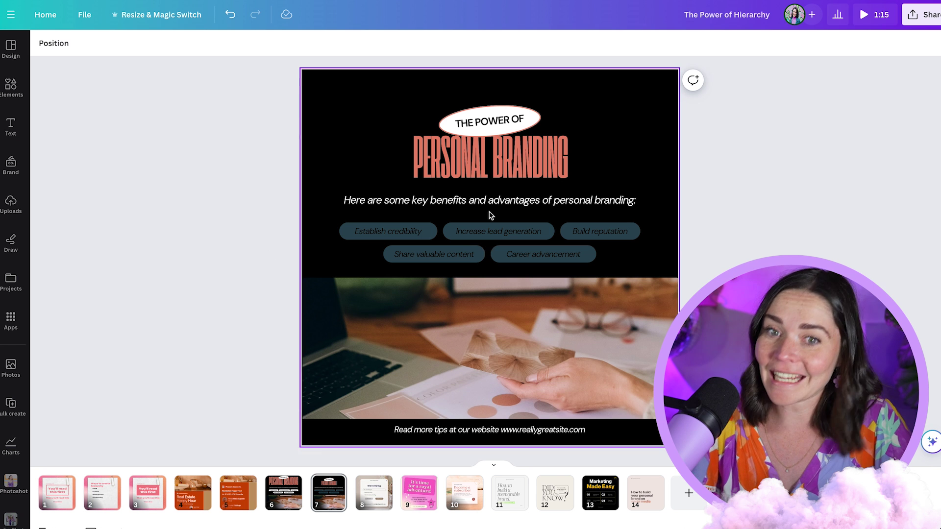
Step: Enlarge the Content creator and Social media marketing bullets on page 8 to text size 31.5
left_click(490, 164)
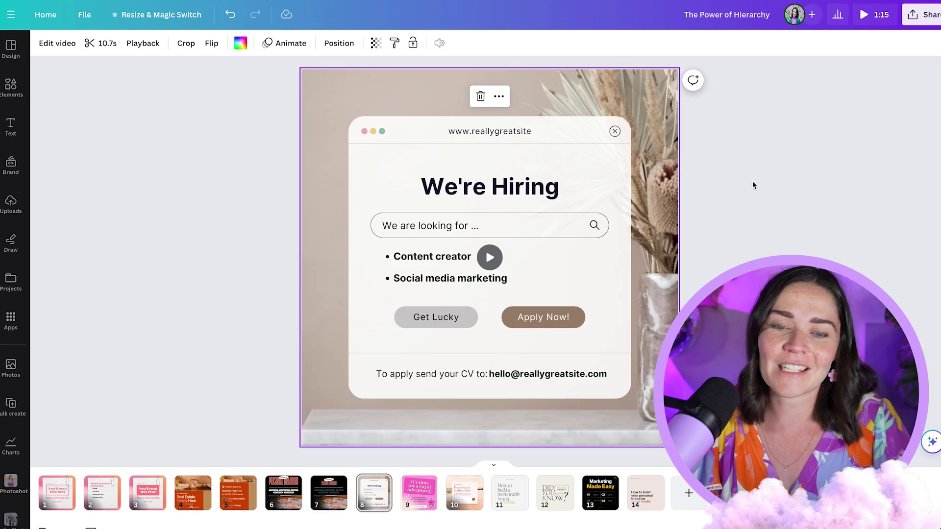
left_click(753, 185)
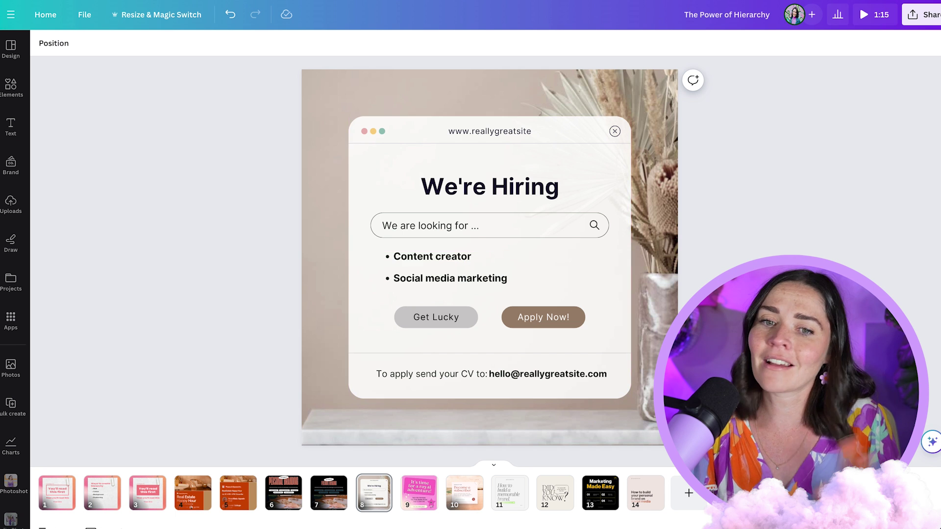
left_click(416, 277)
left_click(431, 263, "shift")
left_click_drag(534, 250, 610, 250)
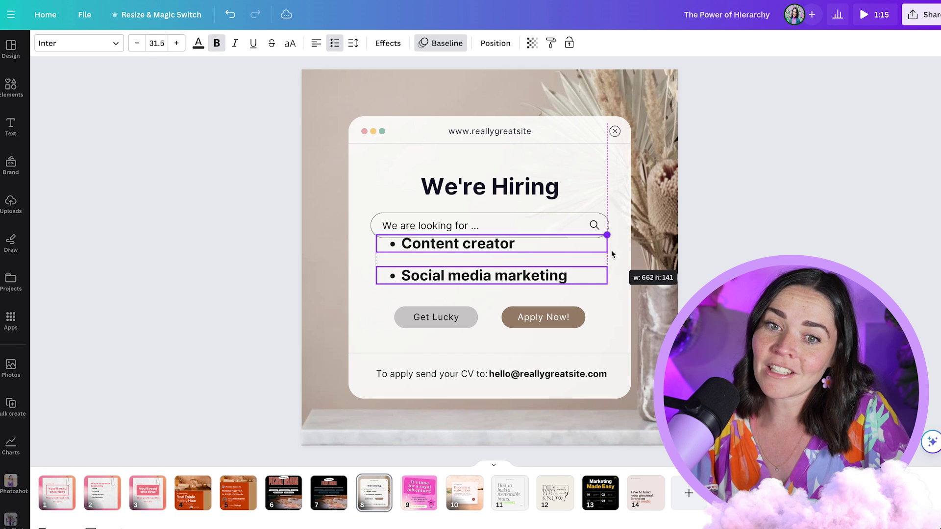
key("Escape")
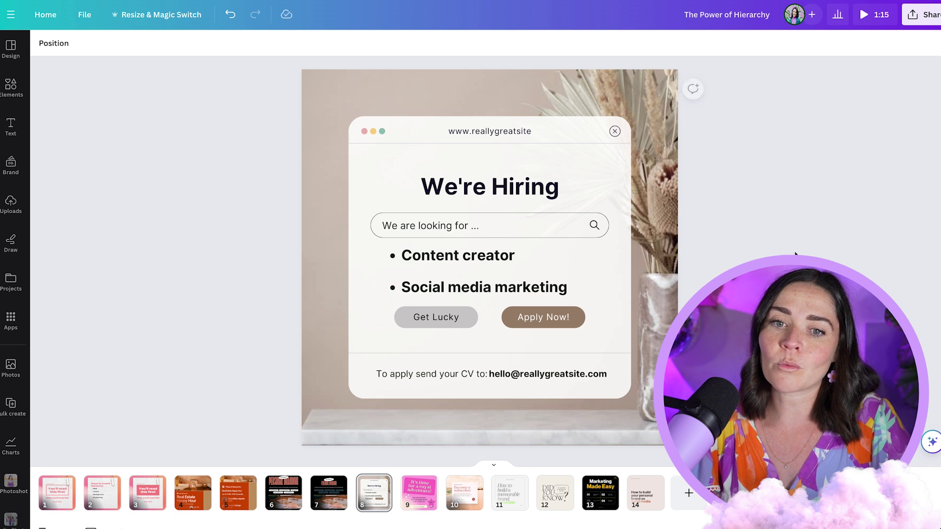
Step: Move the Social media marketing bullet slightly up, closer to the Content creator bullet
left_click(559, 279)
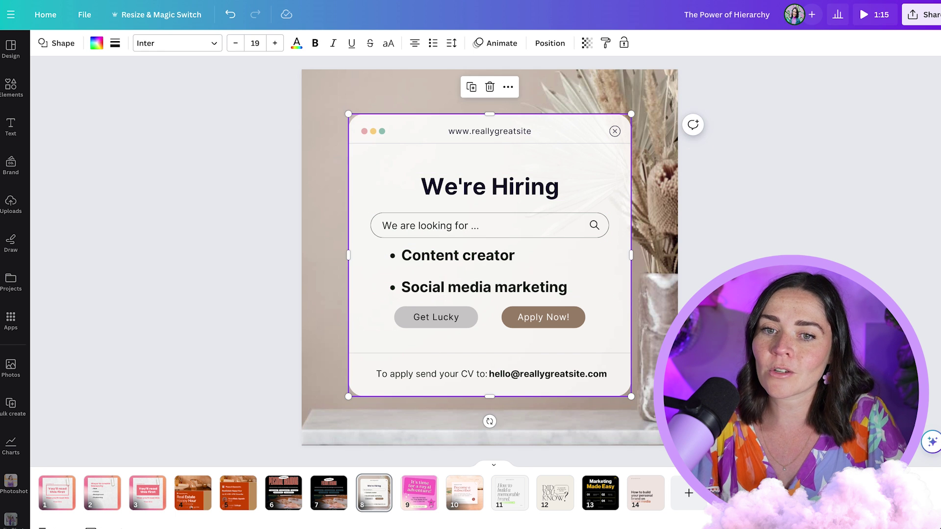
key("ctrl+z")
key("ctrl+shift+z")
key("Escape")
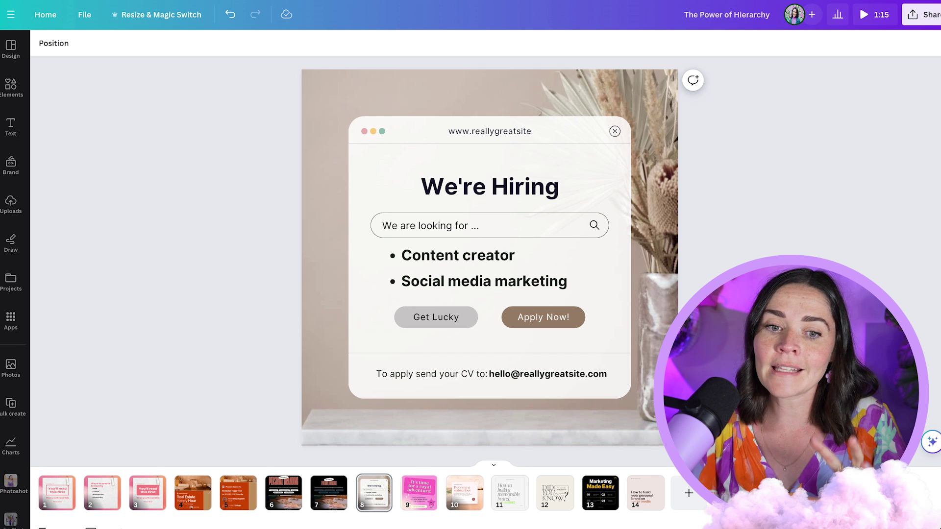
Step: Enlarge the We're Hiring heading on page 8 to text size 67.5
left_click(238, 492)
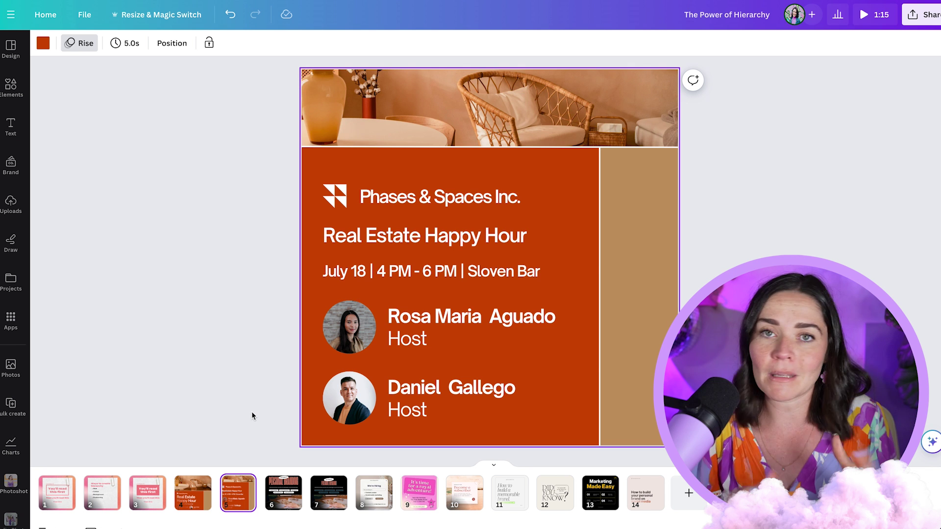
left_click(374, 493)
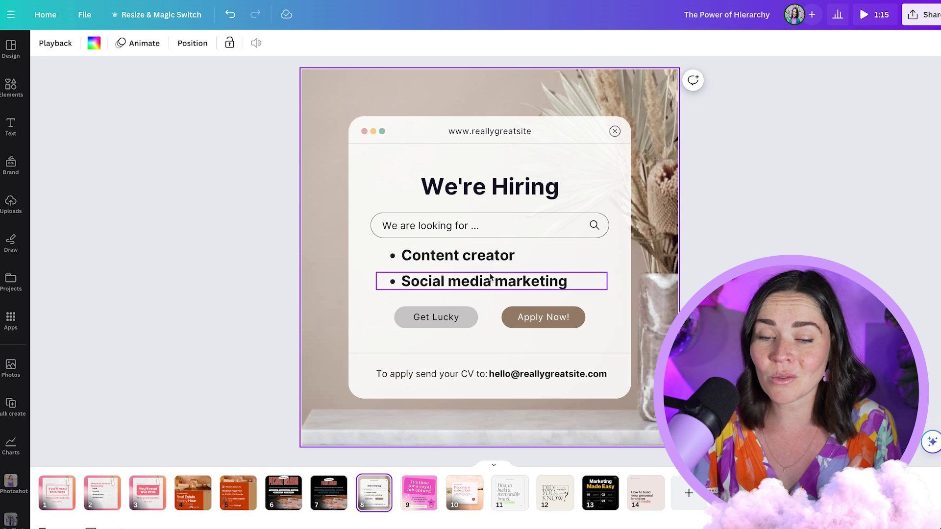
left_click(502, 185)
left_click_drag(398, 173, 329, 163)
left_click_drag(435, 181, 474, 180)
left_click(828, 210)
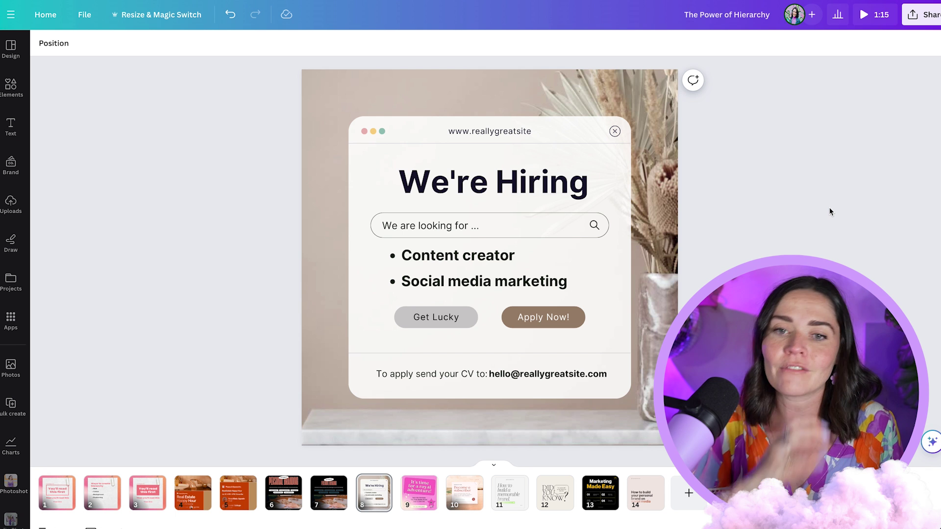
Step: Shift the We're Hiring heading slightly left so it sits centred above the search bar
left_click(594, 187)
left_click_drag(594, 187, 590, 190)
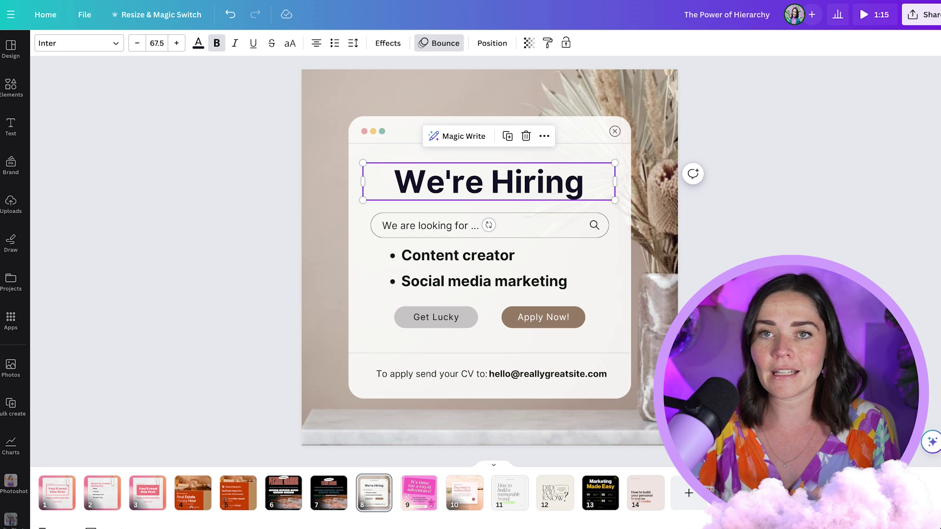
key("Escape")
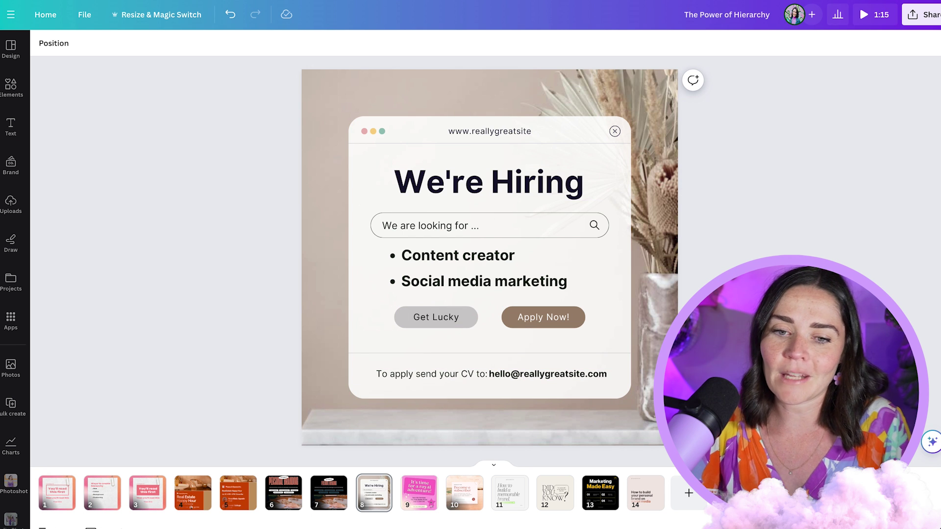
Step: Try placing the See you at the party! speech bubble above the birthday event details on page 9
left_click(419, 492)
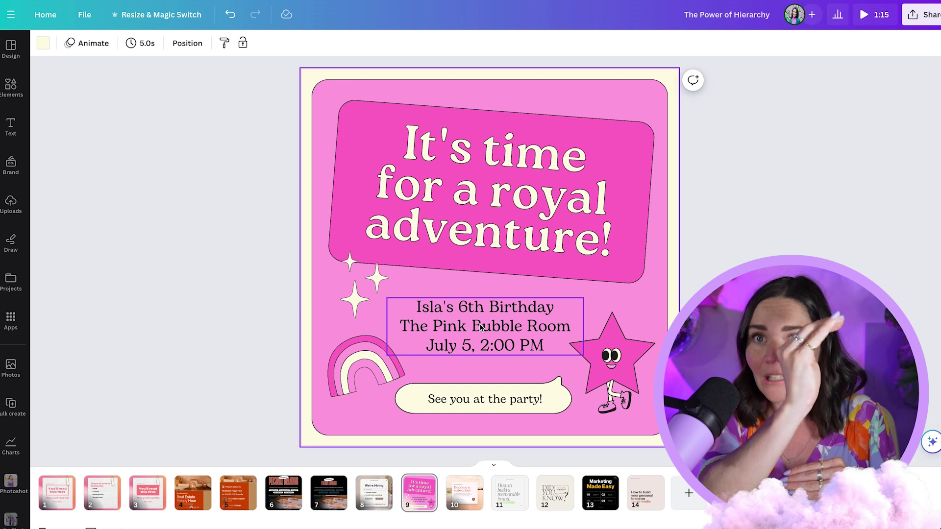
left_click(794, 254)
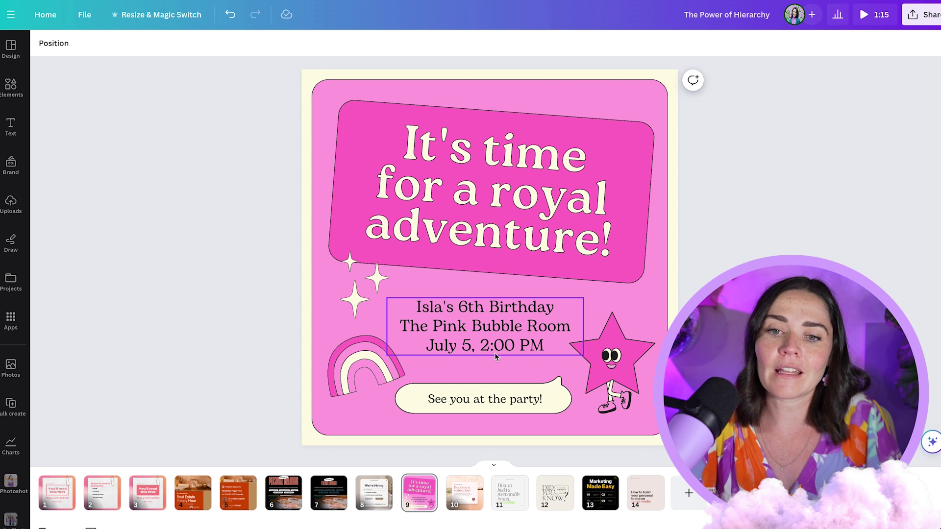
left_click(497, 399)
left_click_drag(499, 399, 539, 363)
left_click(468, 319)
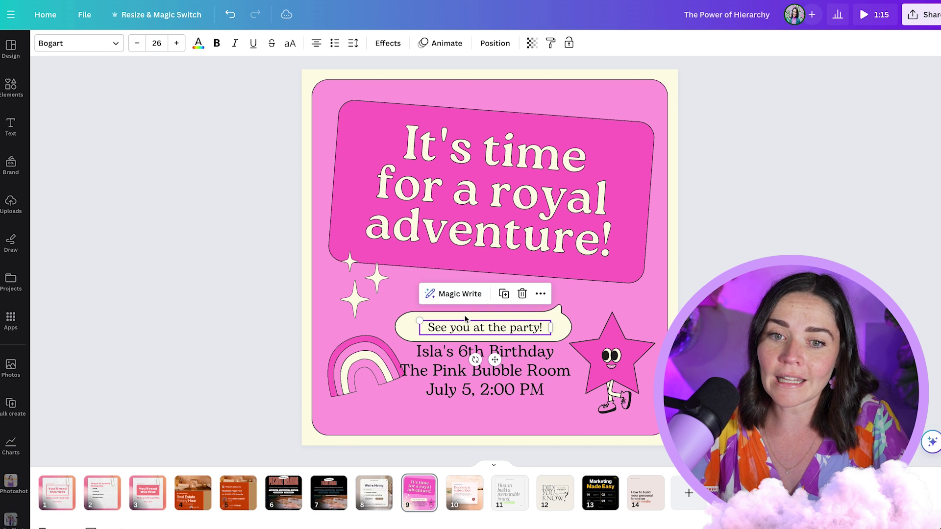
left_click_drag(469, 321, 469, 311)
left_click(474, 320)
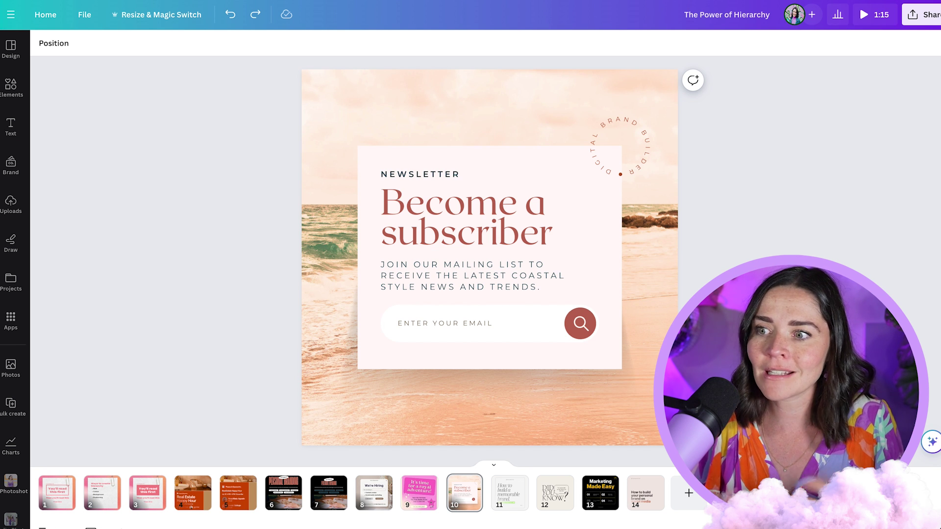
Step: Compare the text hierarchy of the Real Estate Happy Hour designs on pages 5 and 4
left_click(182, 505)
key("Right")
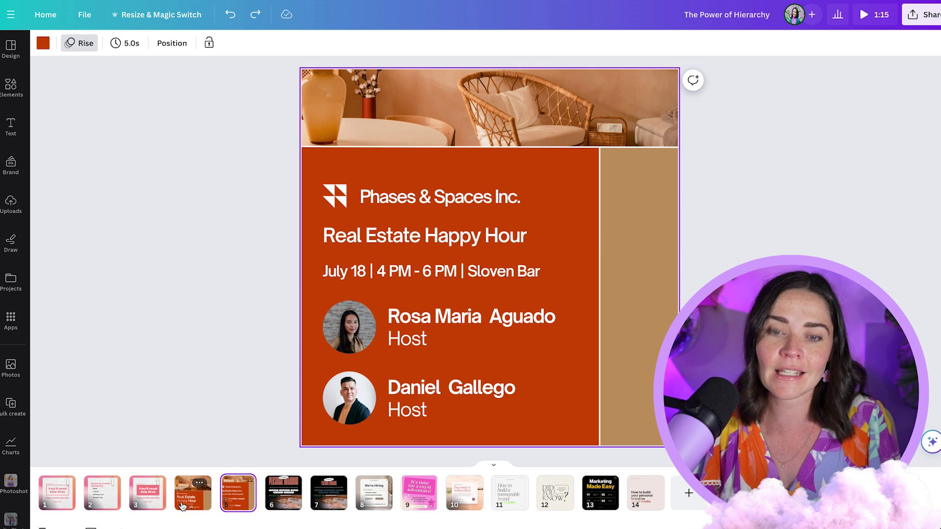
left_click(182, 505)
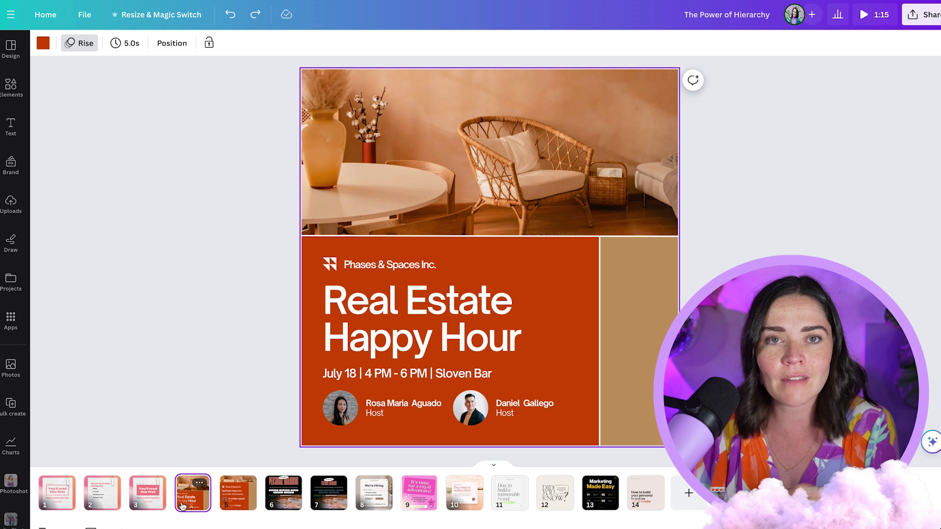
Step: Examine the NEWSLETTER label and the Become a subscriber heading on page 10
left_click(464, 492)
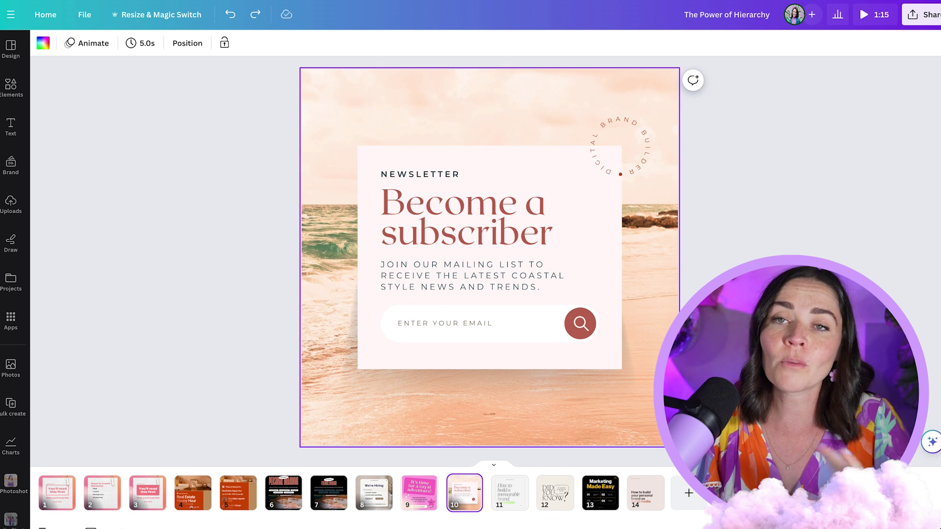
left_click(428, 174)
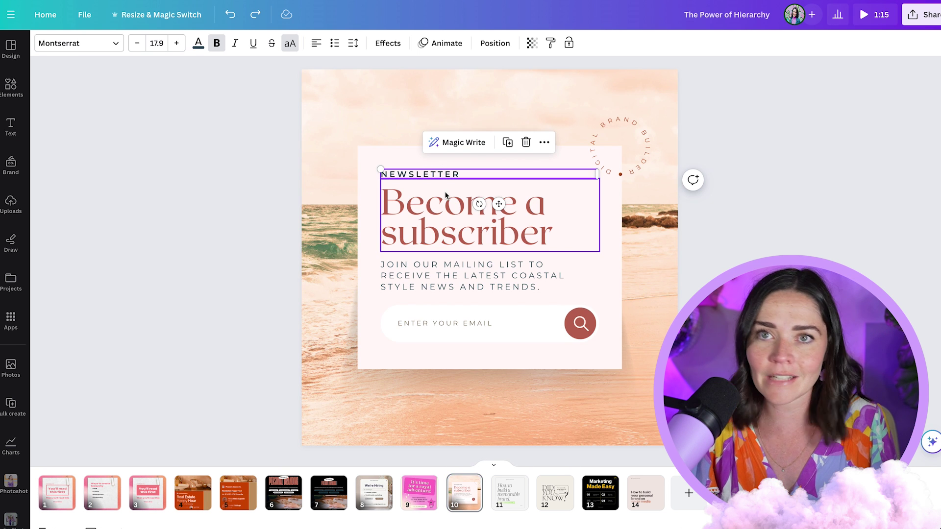
left_click(447, 208)
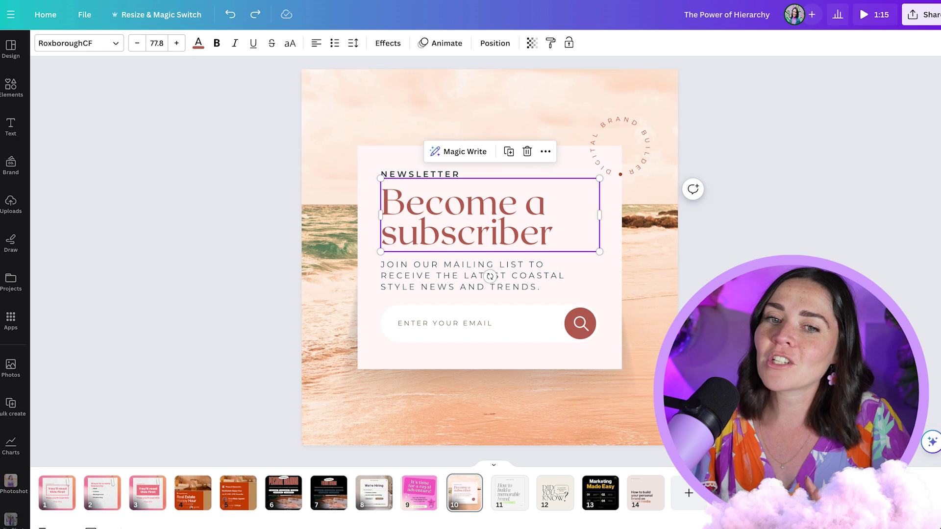
key("Escape")
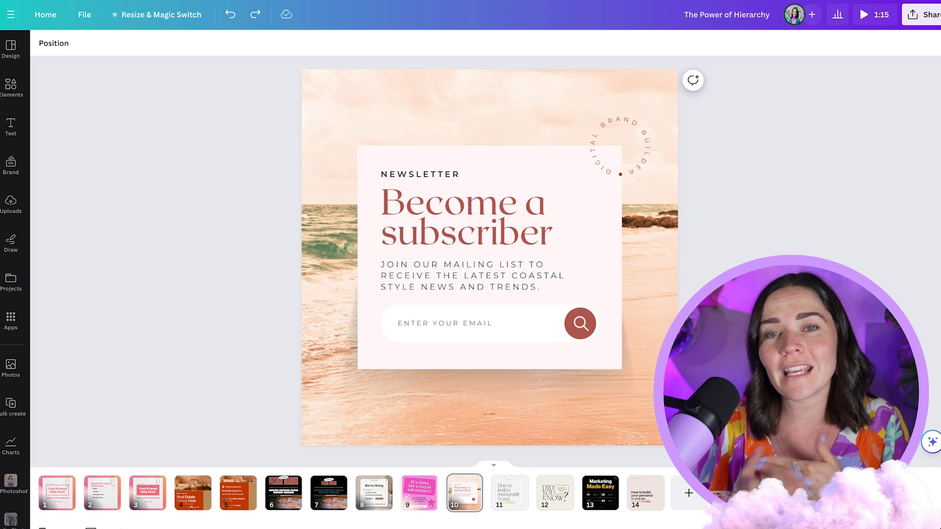
Step: Duplicate the newsletter design on page 10 as a new page 11
left_click(466, 500)
key("ctrl+d")
key("Escape")
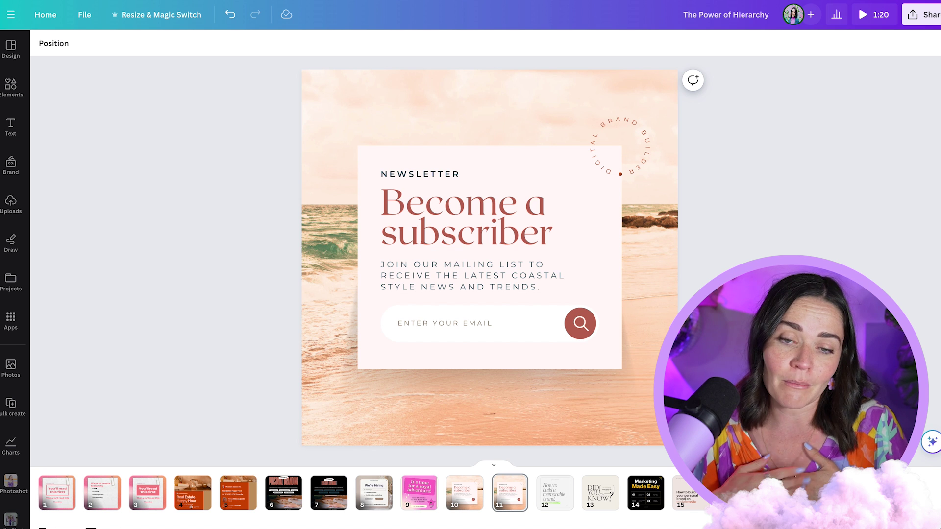
Step: Highlight the words LATEST COASTAL in the mailing-list description on page 11 to point out the key message
left_click(457, 280)
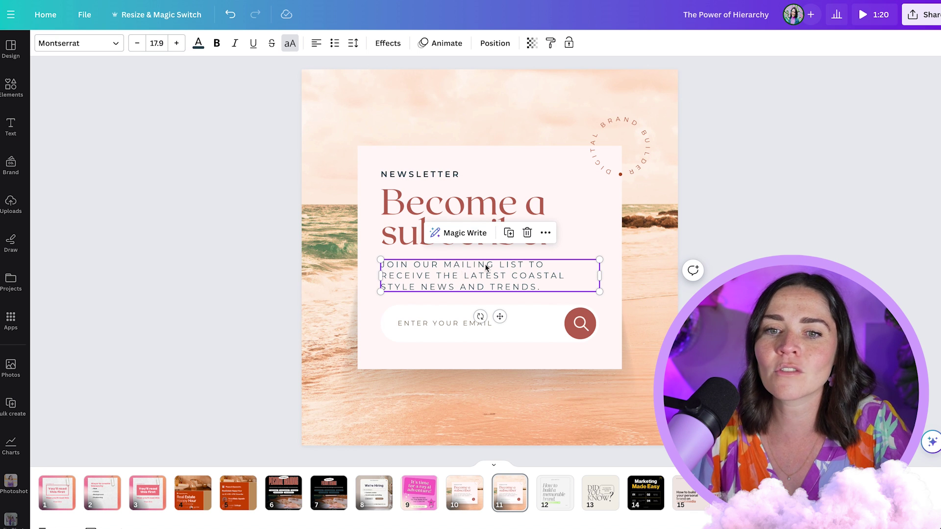
double_click(513, 278)
left_click(471, 277)
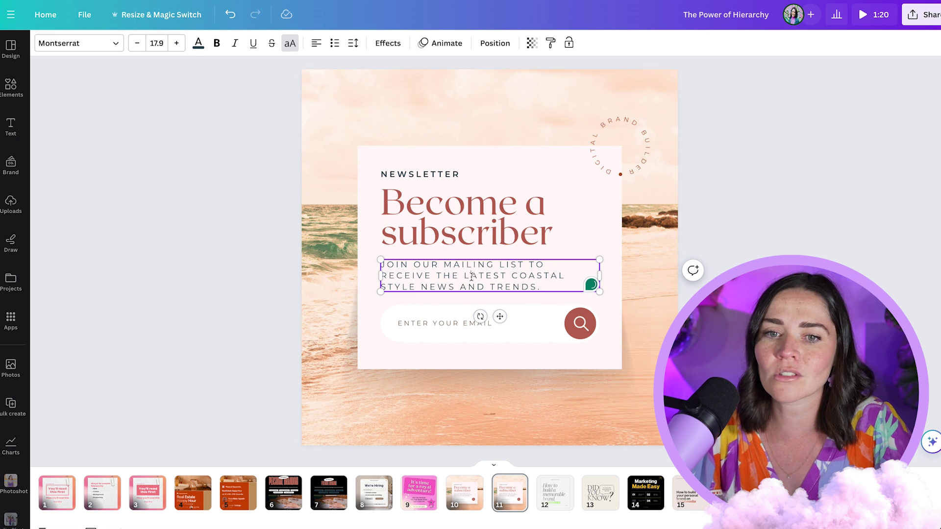
left_click_drag(465, 276, 565, 275)
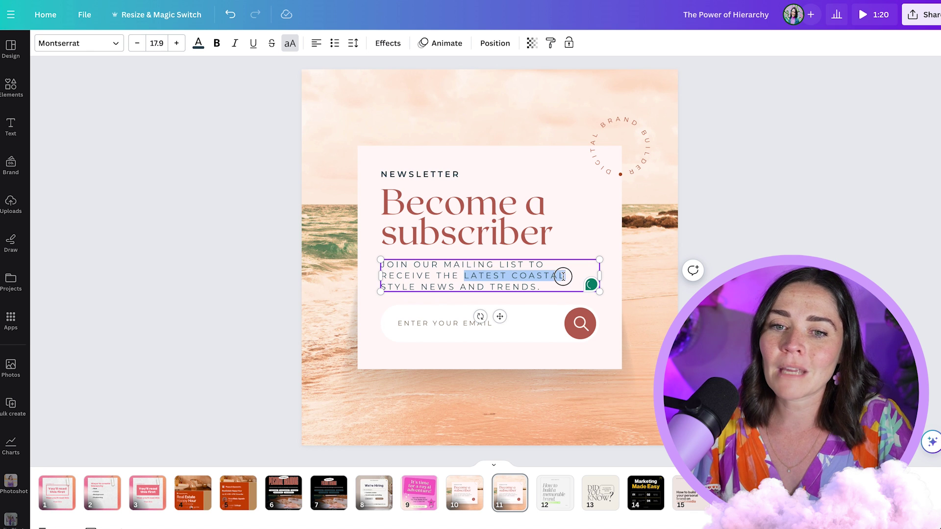
left_click(520, 278)
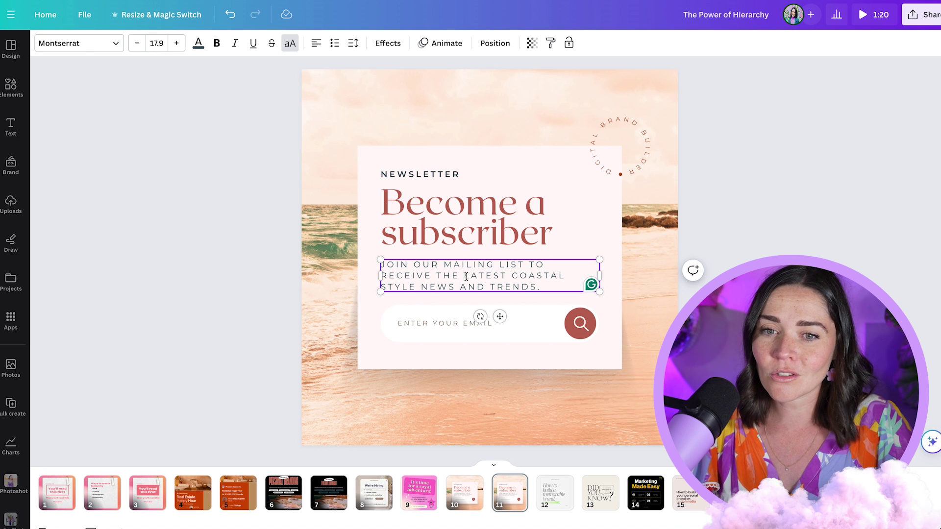
left_click_drag(466, 276, 569, 276)
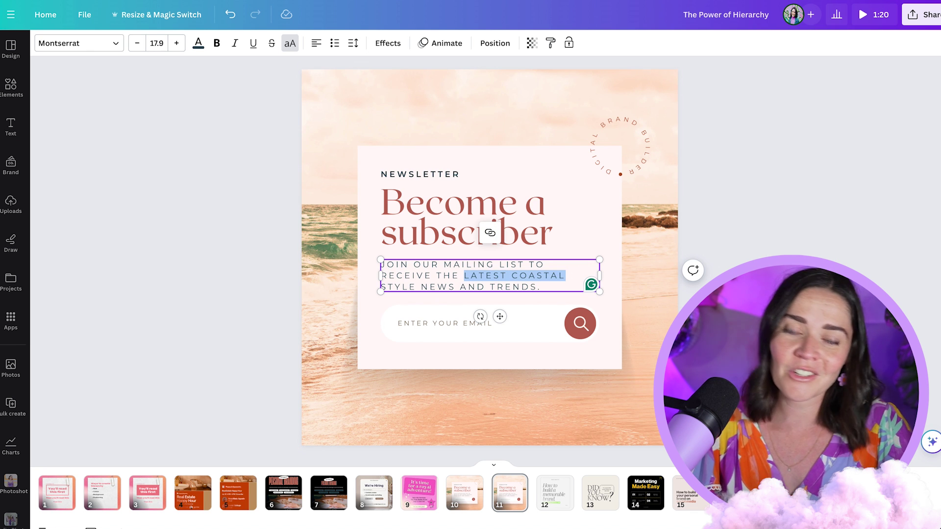
left_click(780, 252)
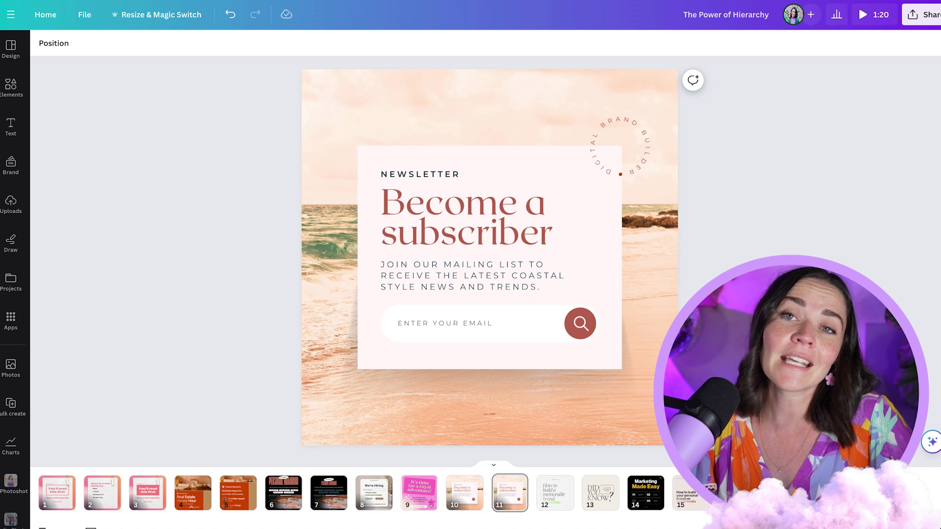
Step: Replace the page 11 heading with "Latest Coastal Style Trends" at text size 68.6
left_click(518, 242)
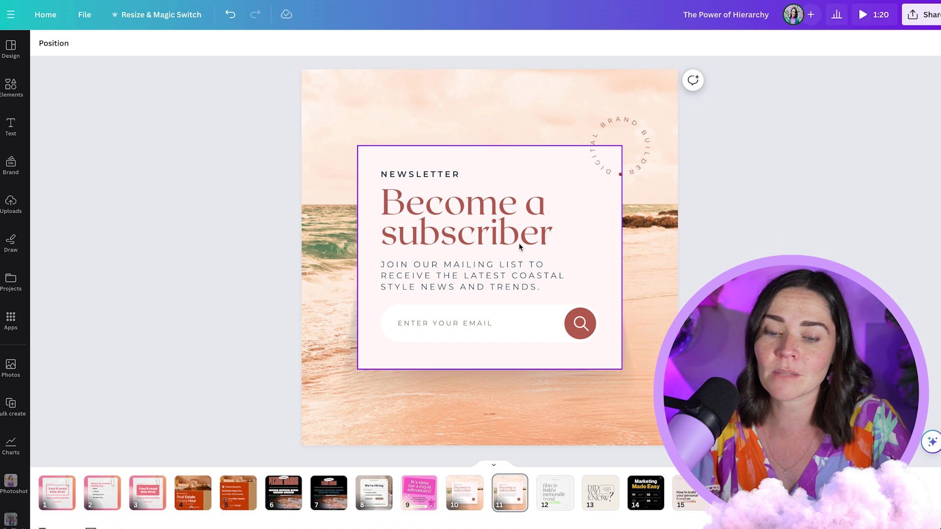
left_click(478, 235)
left_click(478, 235)
type("latest coastal")
key("Home")
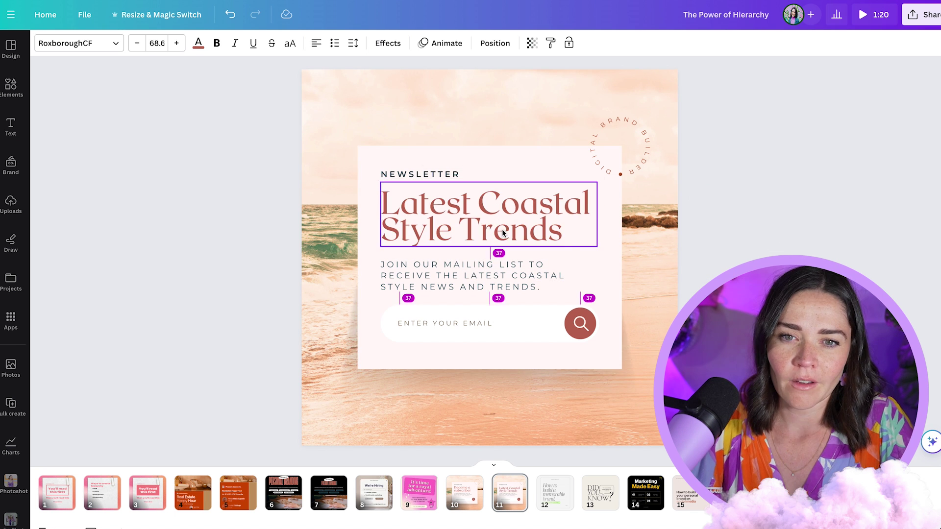
left_click(643, 292)
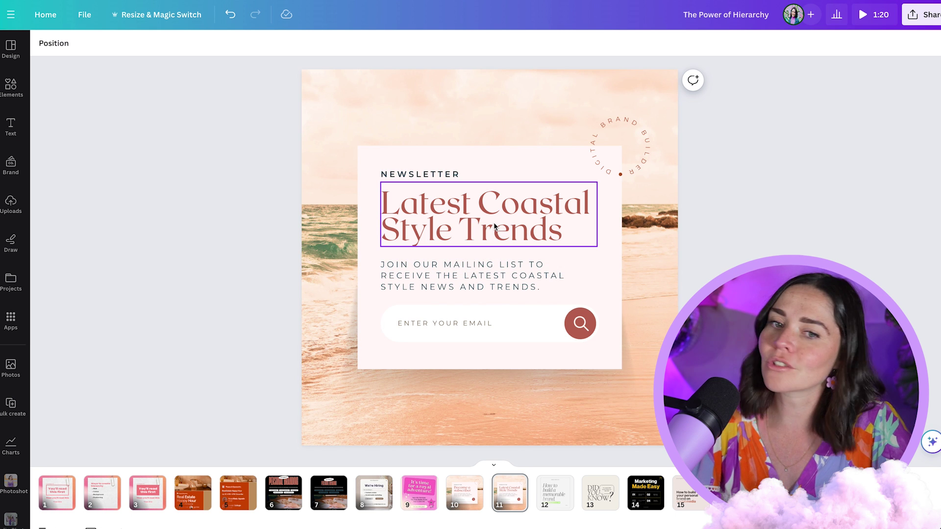
Step: Replace the NEWSLETTER label above the heading with "BECOME A SUBSCRIBER AND GET"
left_click(444, 175)
left_click(452, 179)
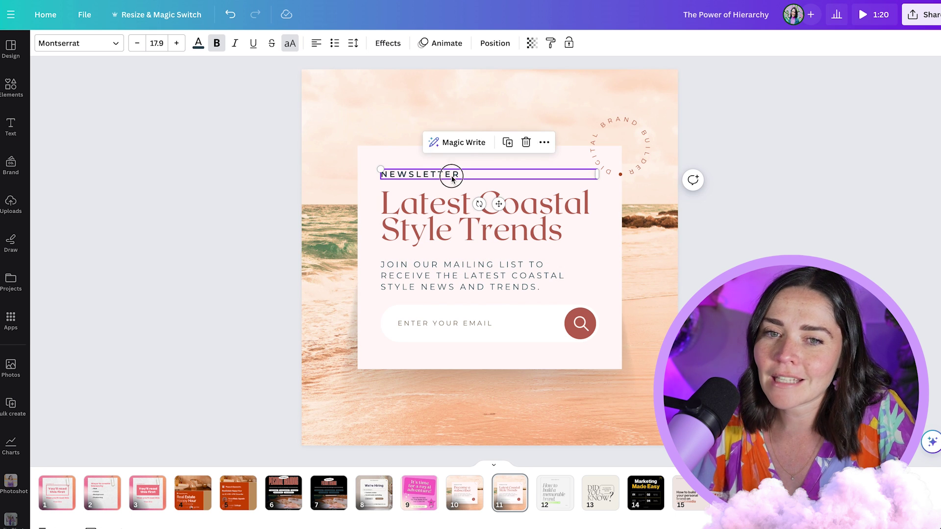
double_click(451, 176)
type("BECOME A SUBSCRIBER AND GET")
left_click(781, 241)
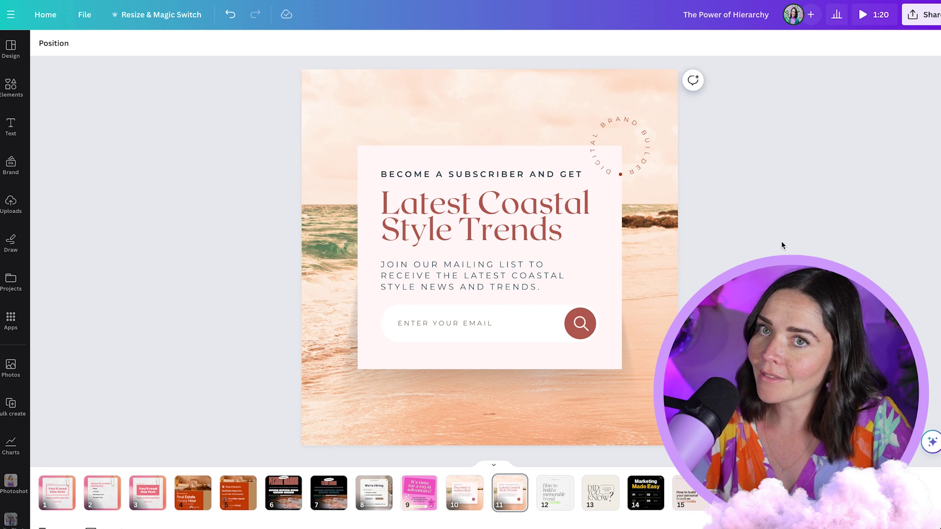
Step: Review the mailing-list description against the Latest Coastal Style Trends heading on page 11
left_click(470, 285)
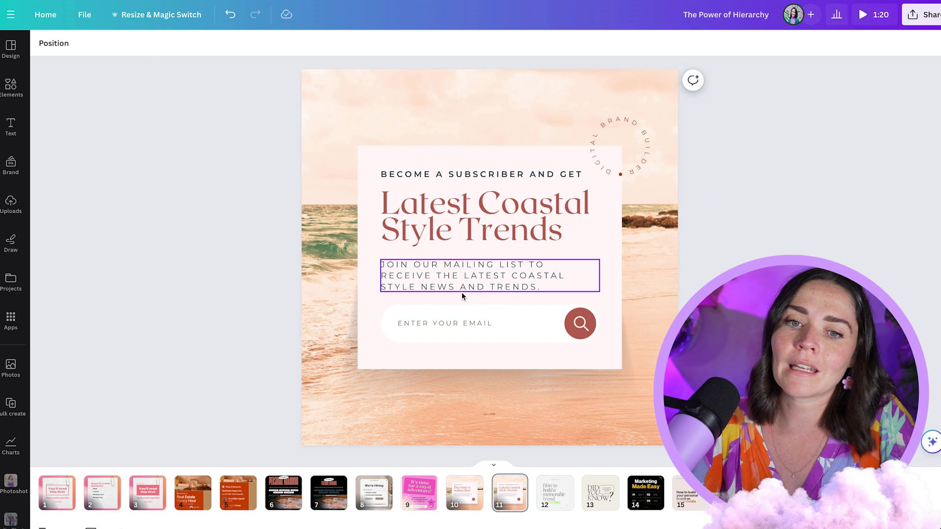
double_click(504, 279)
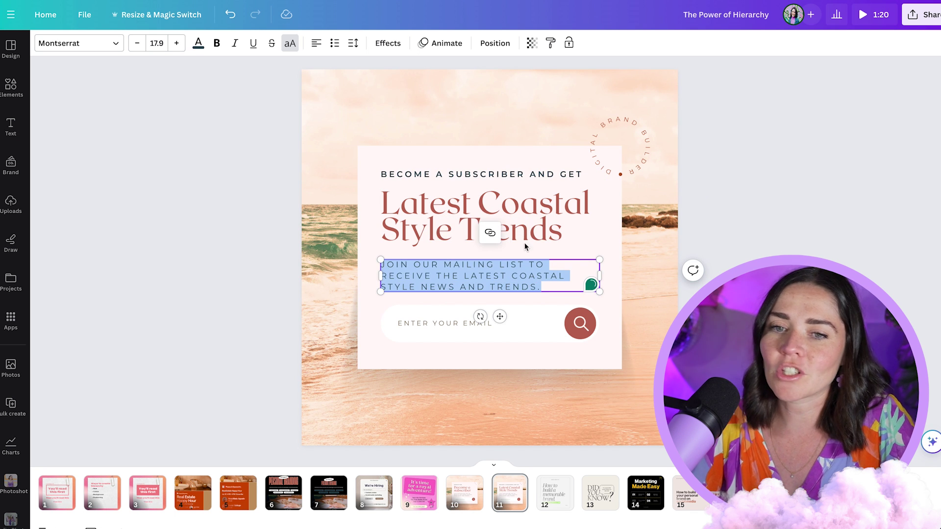
left_click(713, 249)
left_click(481, 230)
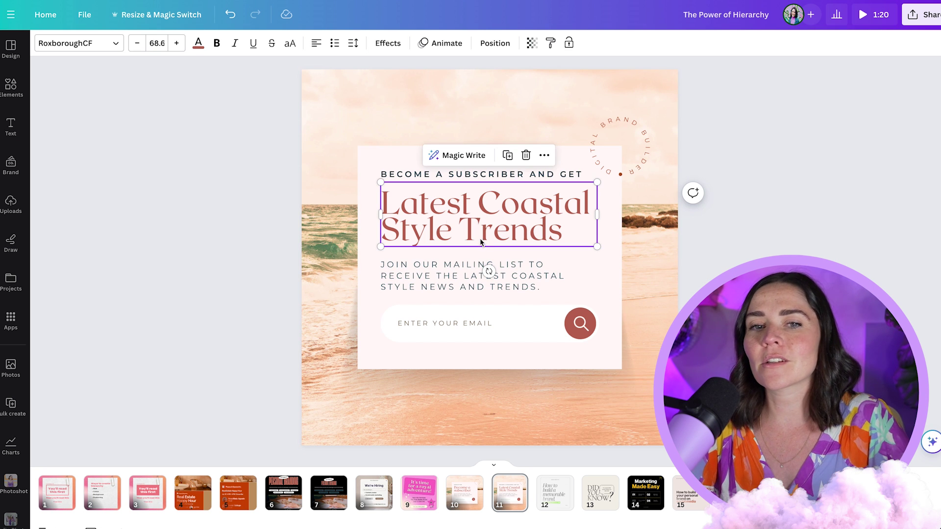
left_click(694, 224)
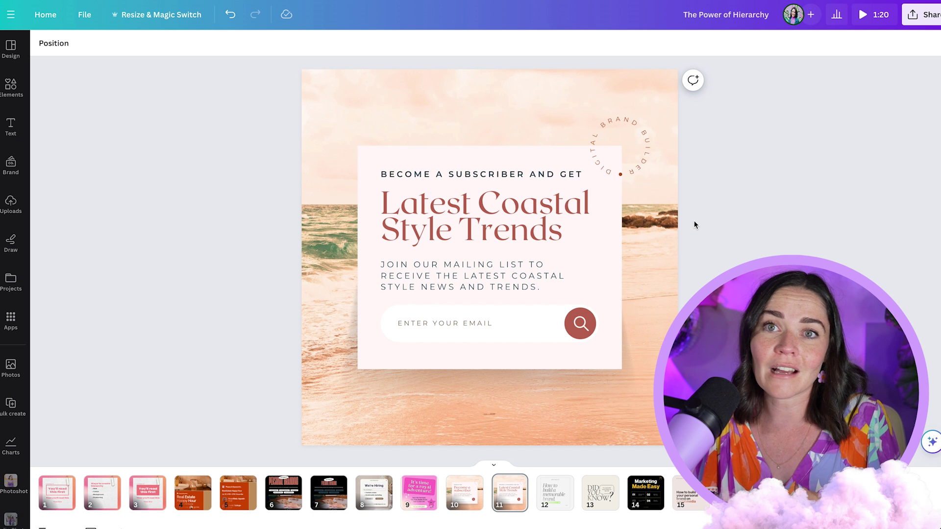
Step: Change the small label above the page 11 heading to "FREE TIPS TO MAILBOX"
double_click(500, 174)
type("FREE ")
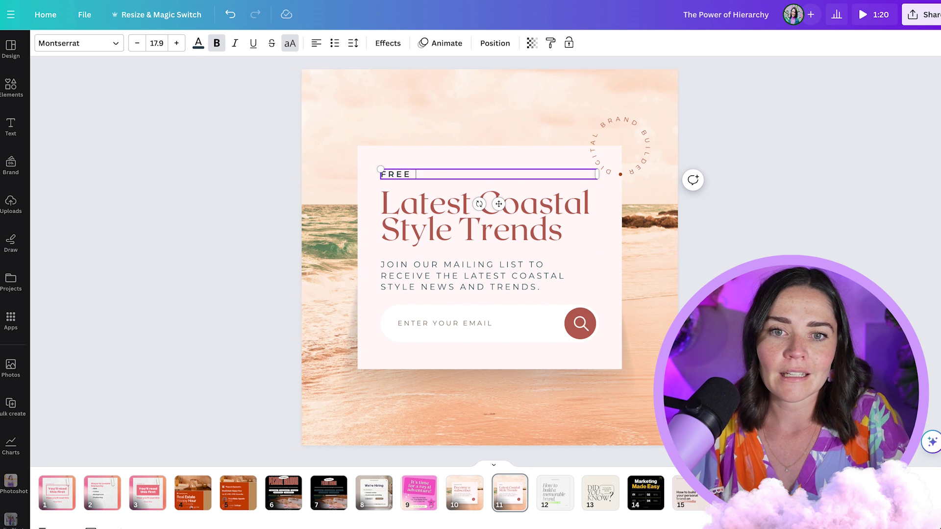
type("TIPS TO MAILBOX")
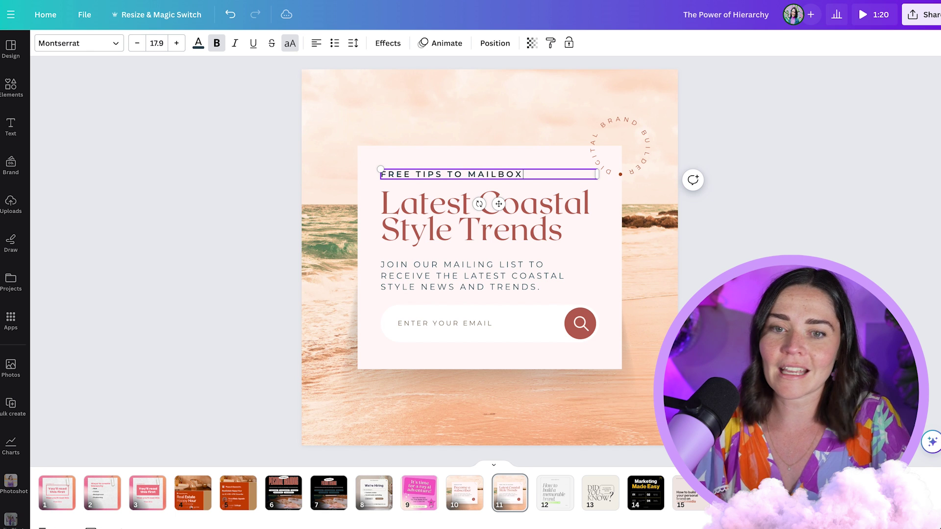
left_click(830, 239)
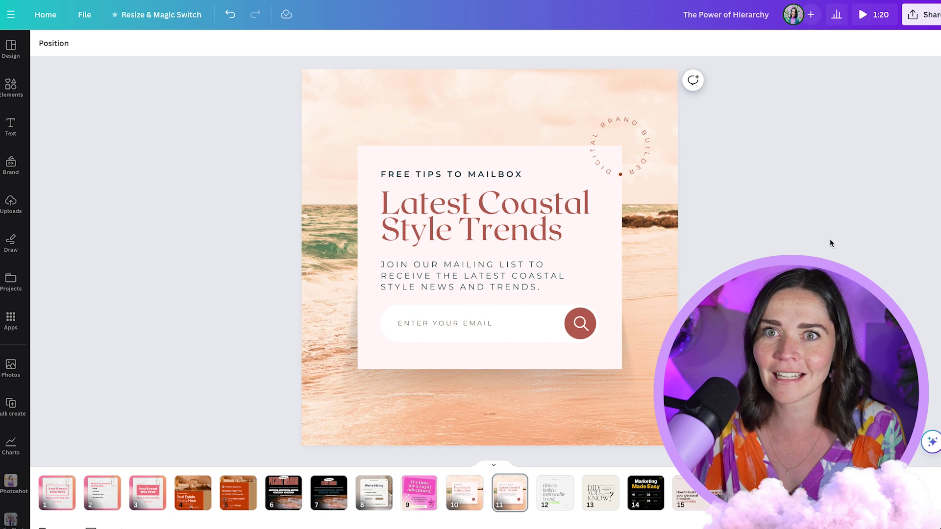
Step: Return to the original newsletter design on page 10 and highlight its mailing-list description for comparison
left_click(465, 505)
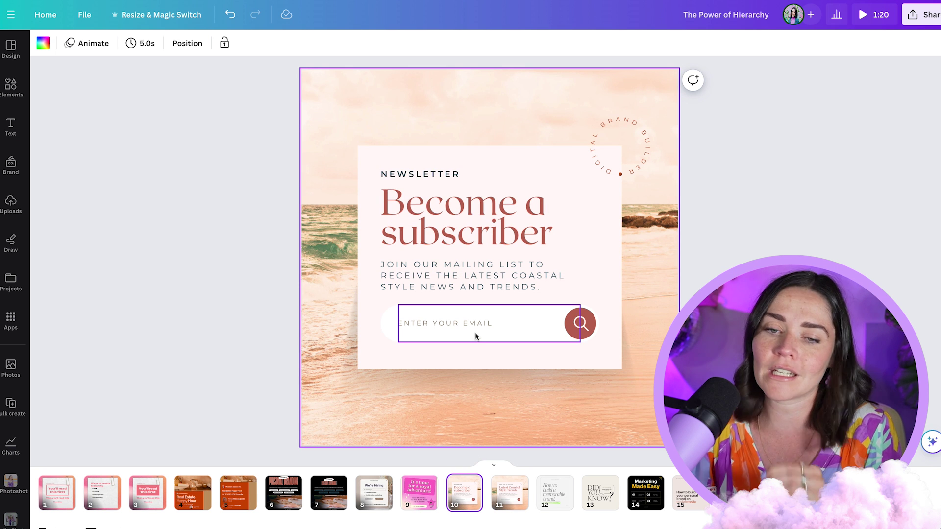
left_click(483, 284)
left_click(483, 288)
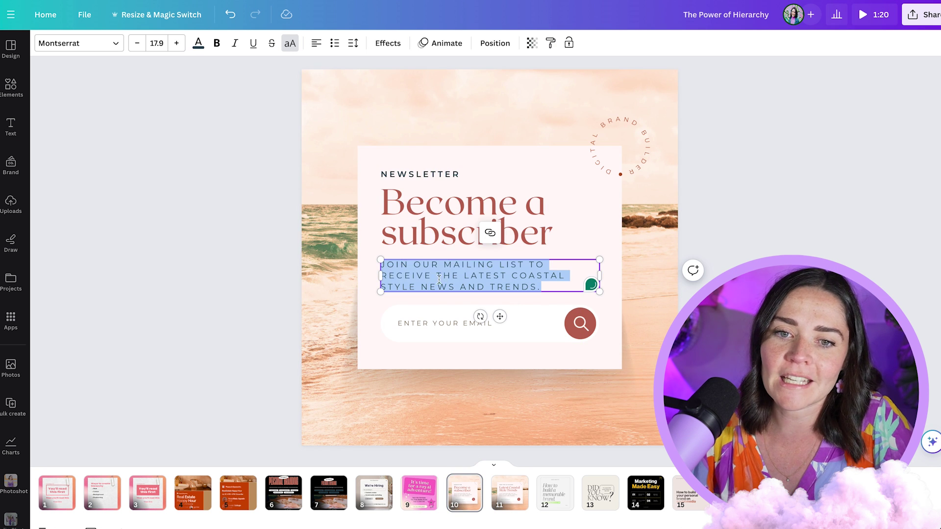